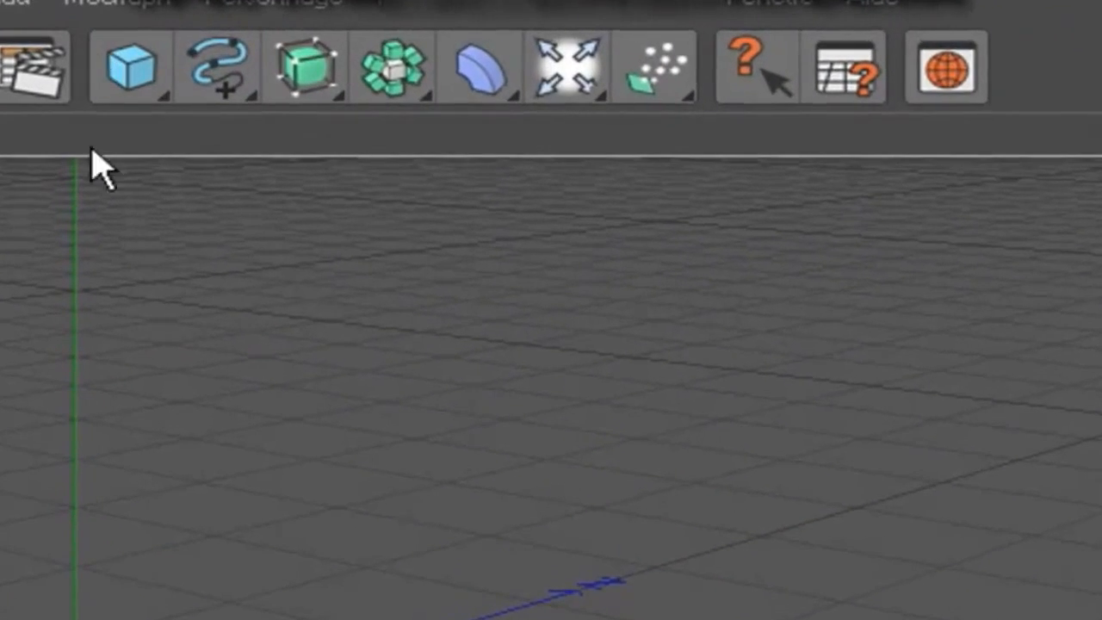
# Add a plane primitive at the centre of the scene.
pyautogui.moveTo(123, 89); pyautogui.dragTo(620, 210)
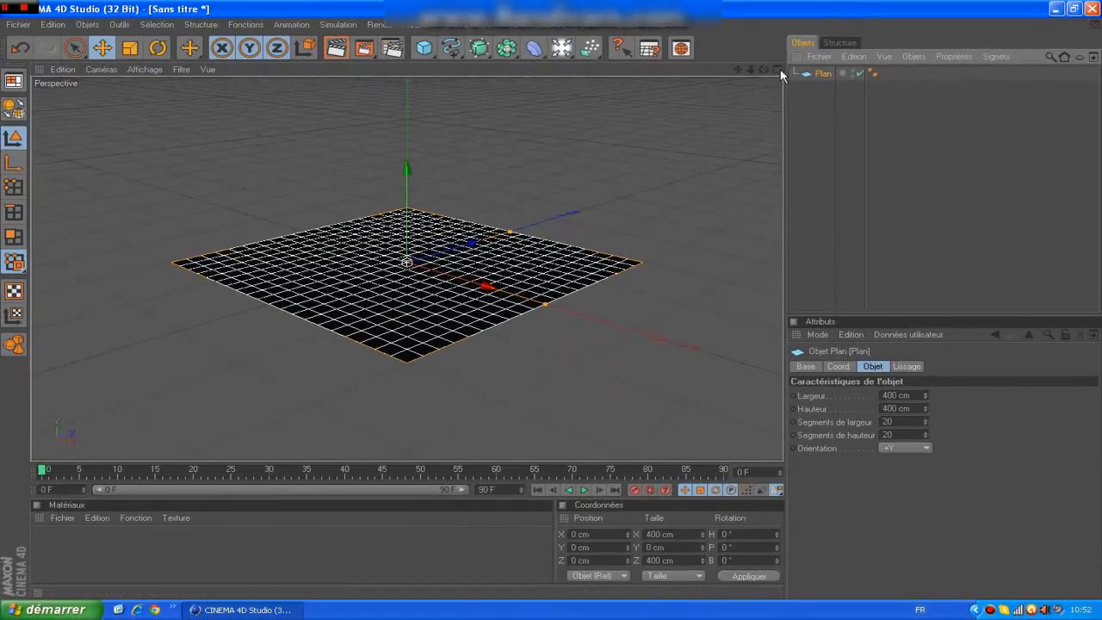
pyautogui.moveTo(763, 69); pyautogui.dragTo(839, 62)
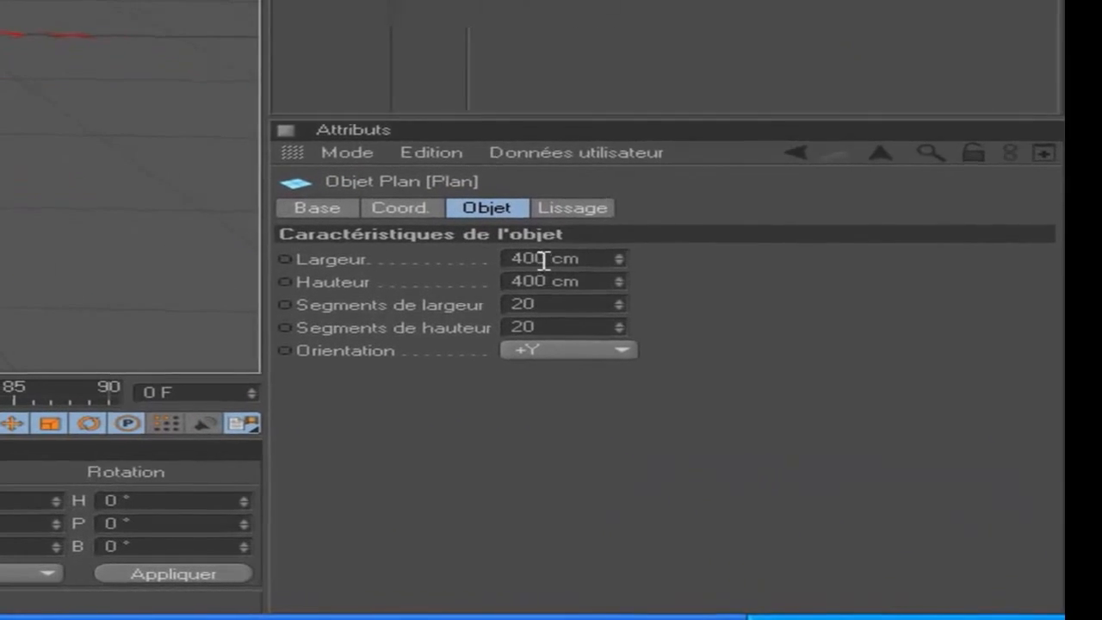
pyautogui.click(888, 395)
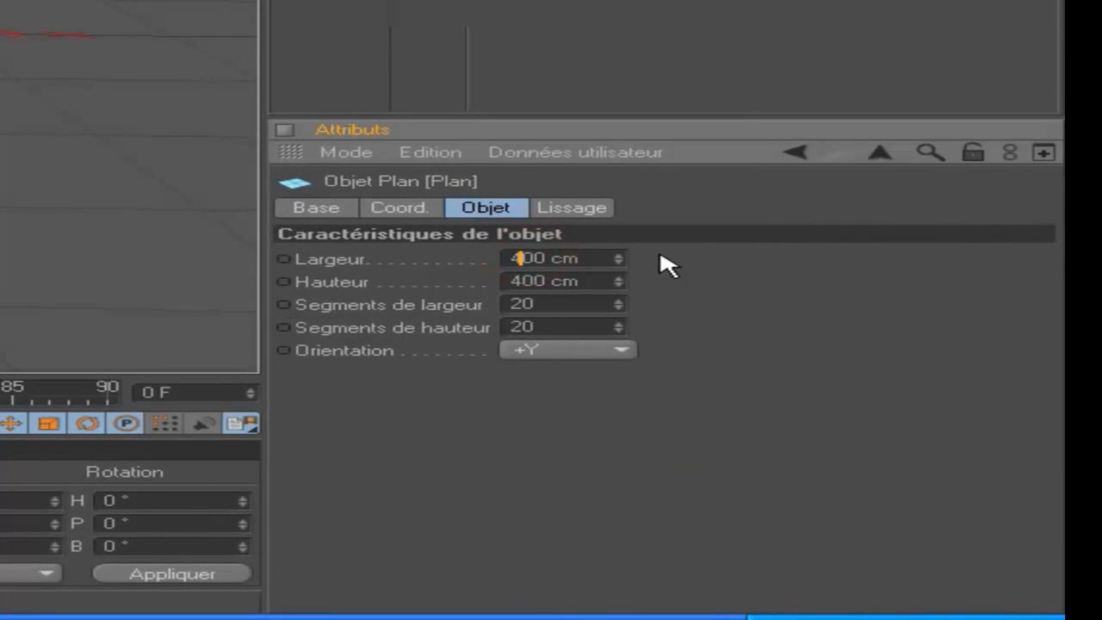
pyautogui.write('0')
pyautogui.press('Tab')
pyautogui.write('0')
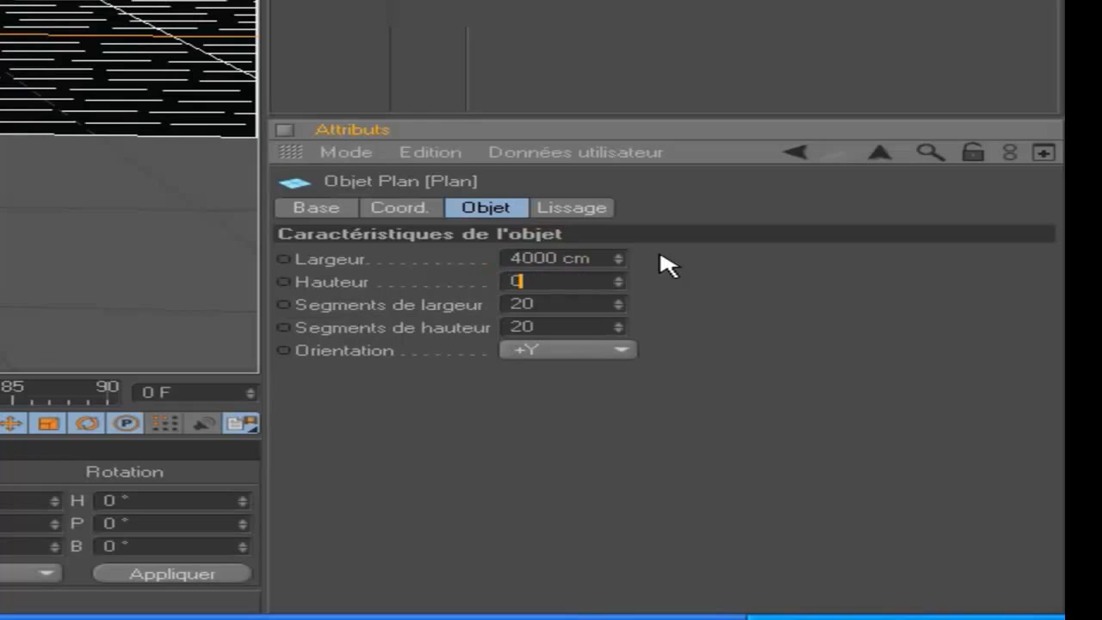
pyautogui.press('Tab')
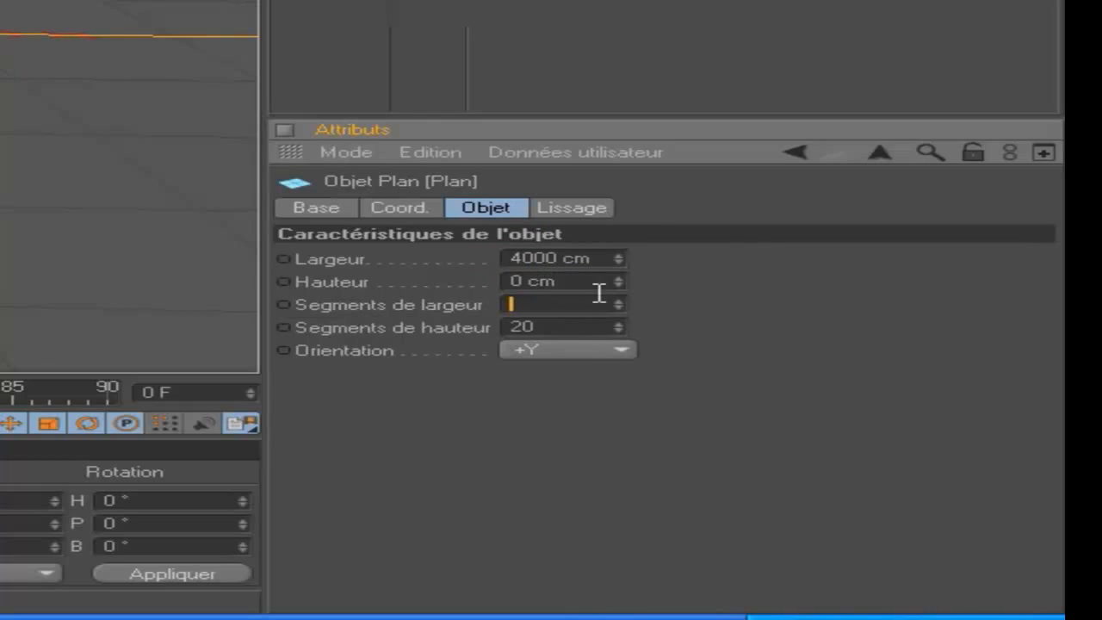
pyautogui.hotkey('ctrl', 'z')
pyautogui.hotkey('ctrl', 'z')
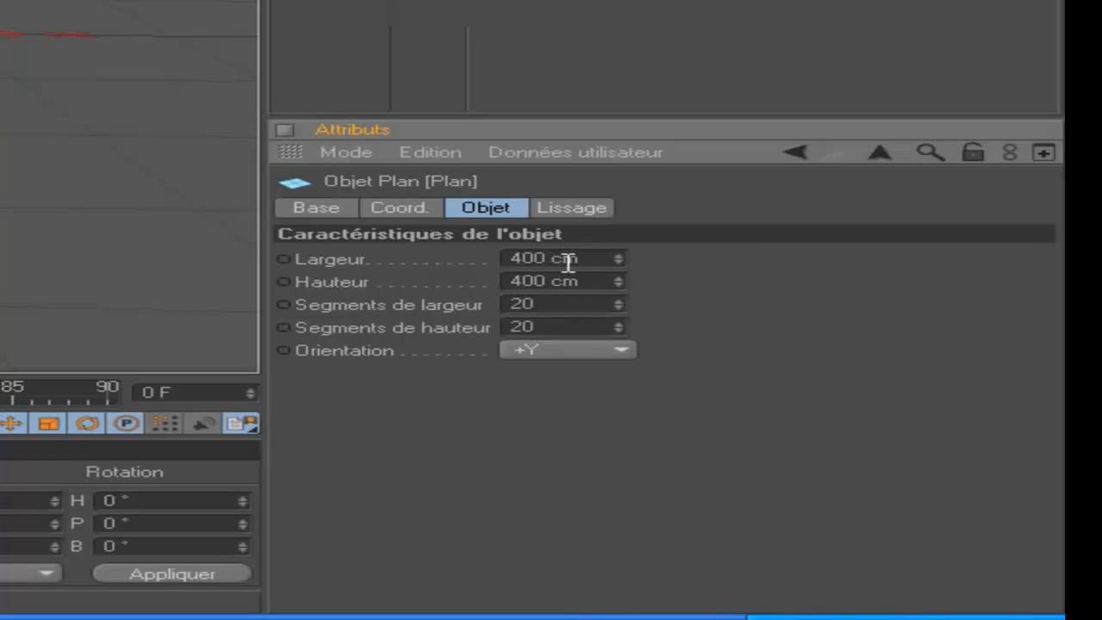
# Set the plane's width and height to 4000 cm each and deselect the plane.
pyautogui.write('0')
pyautogui.click(533, 282)
pyautogui.write('0')
pyautogui.click(585, 48)
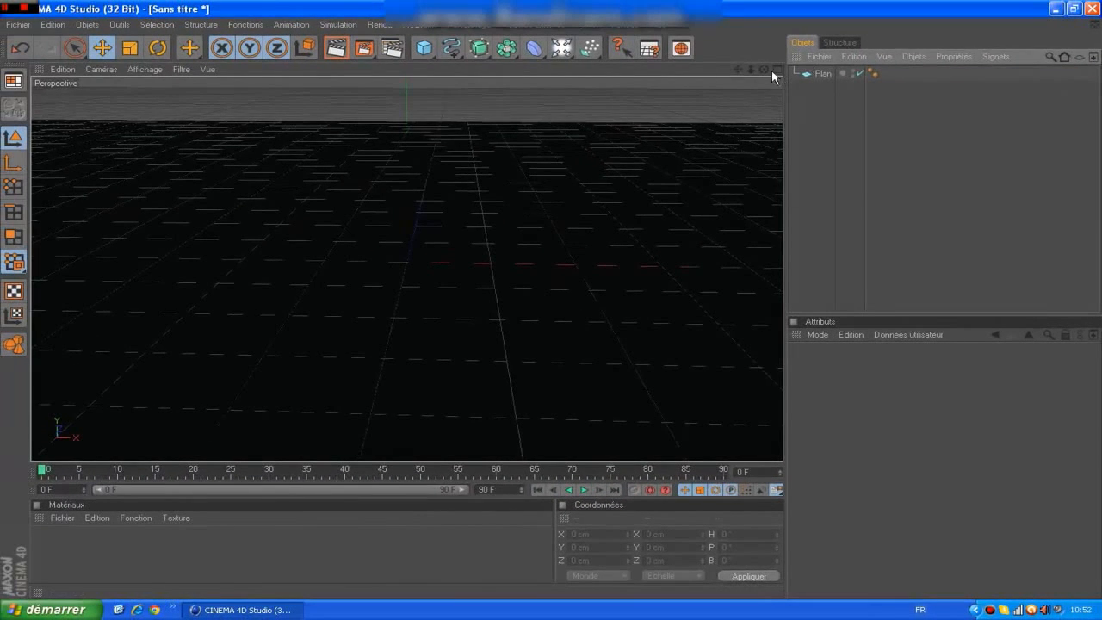
# Examine the enlarged plane in the perspective and top views.
pyautogui.moveTo(763, 69); pyautogui.dragTo(730, 89)
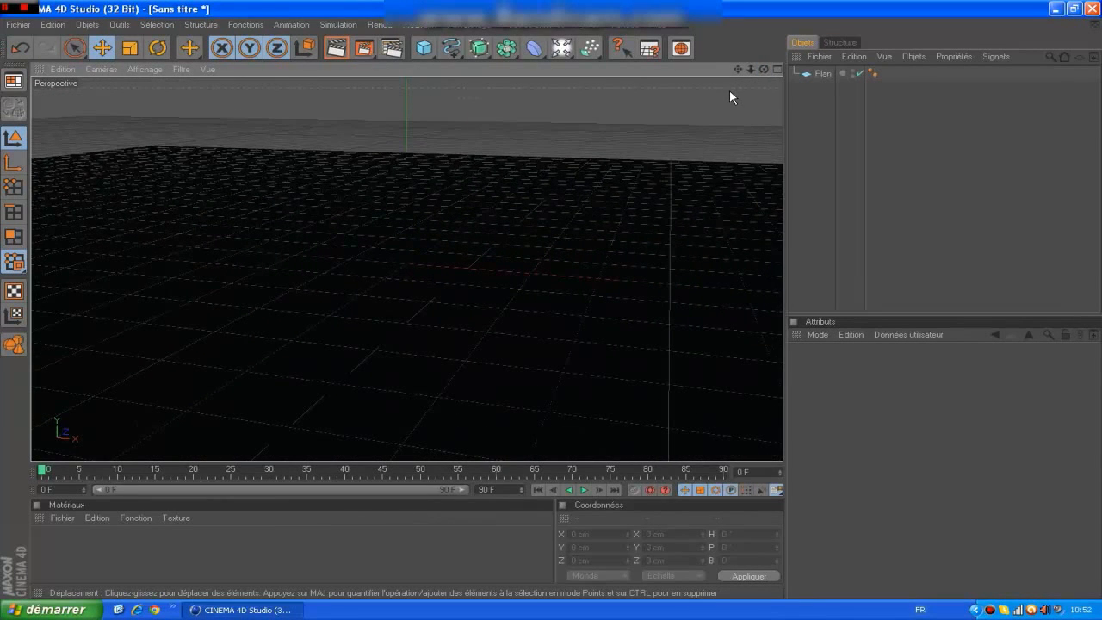
pyautogui.press('F2')
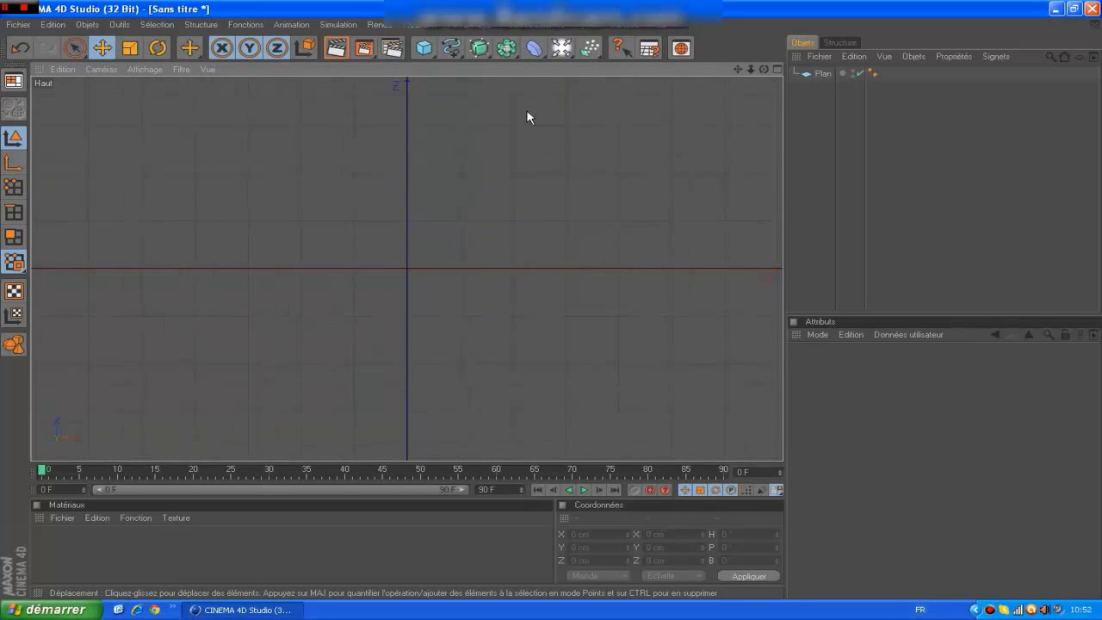
pyautogui.scroll(-15, 523, 107)
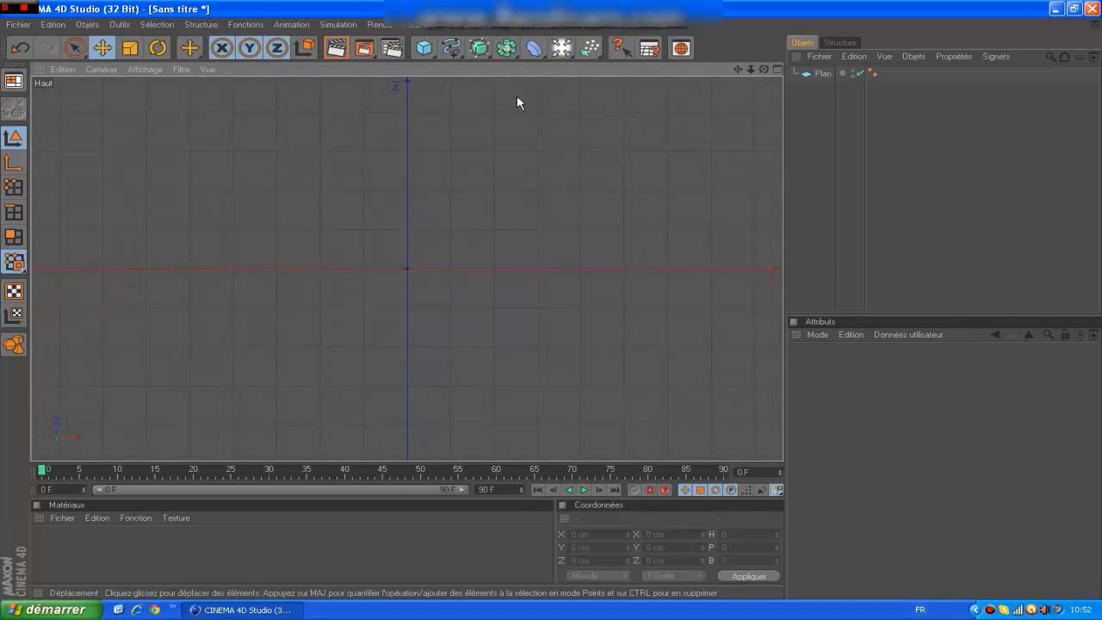
pyautogui.scroll(-5, 518, 102)
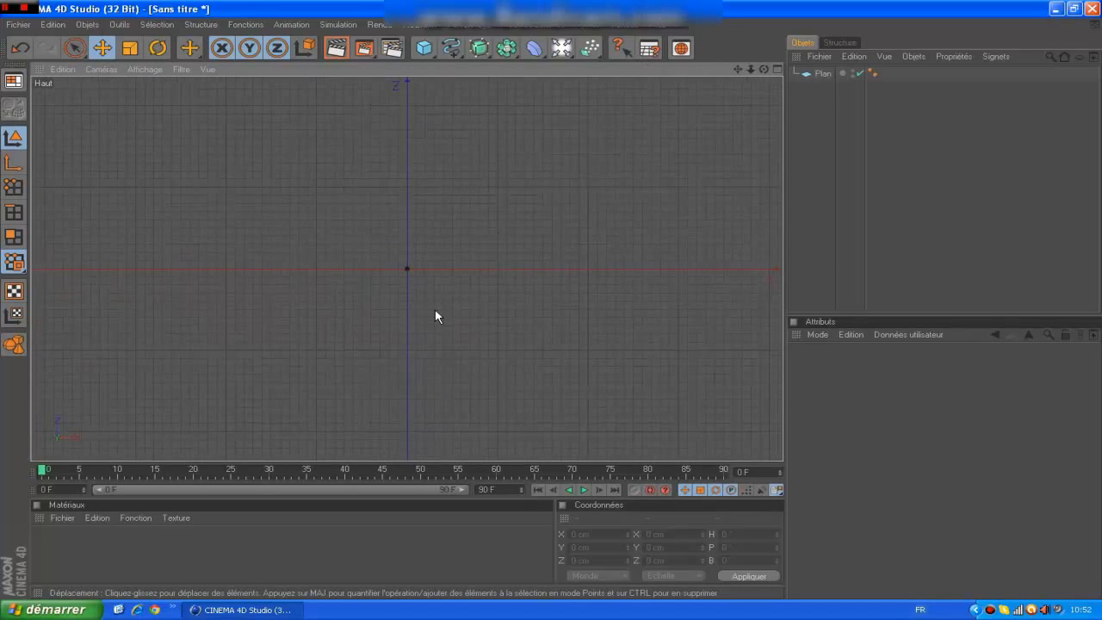
pyautogui.scroll(8, 434, 317)
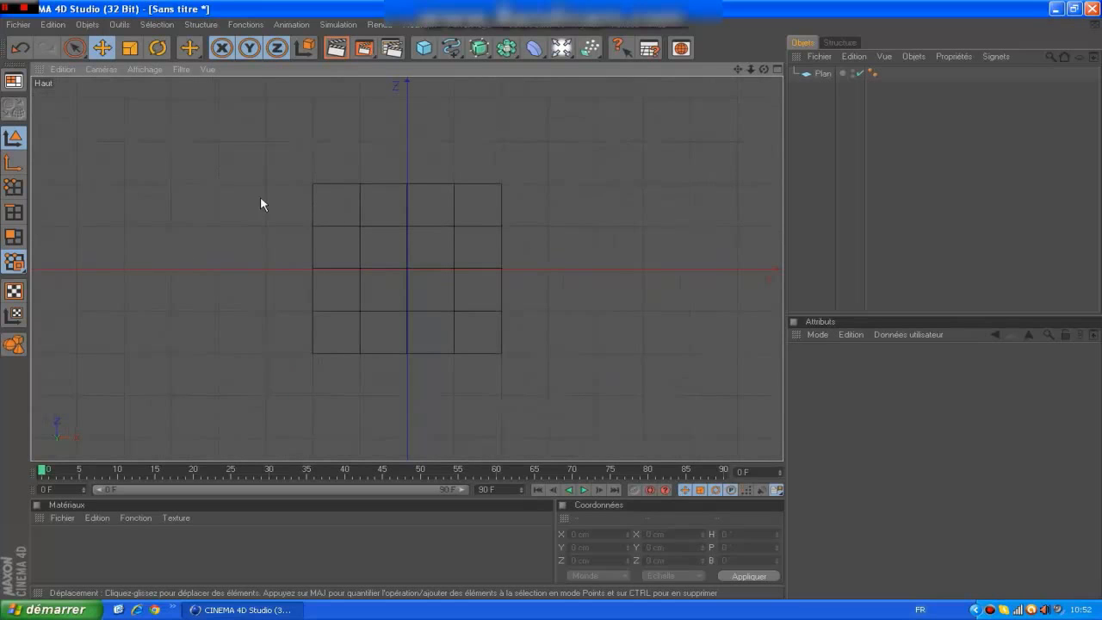
pyautogui.press('F1')
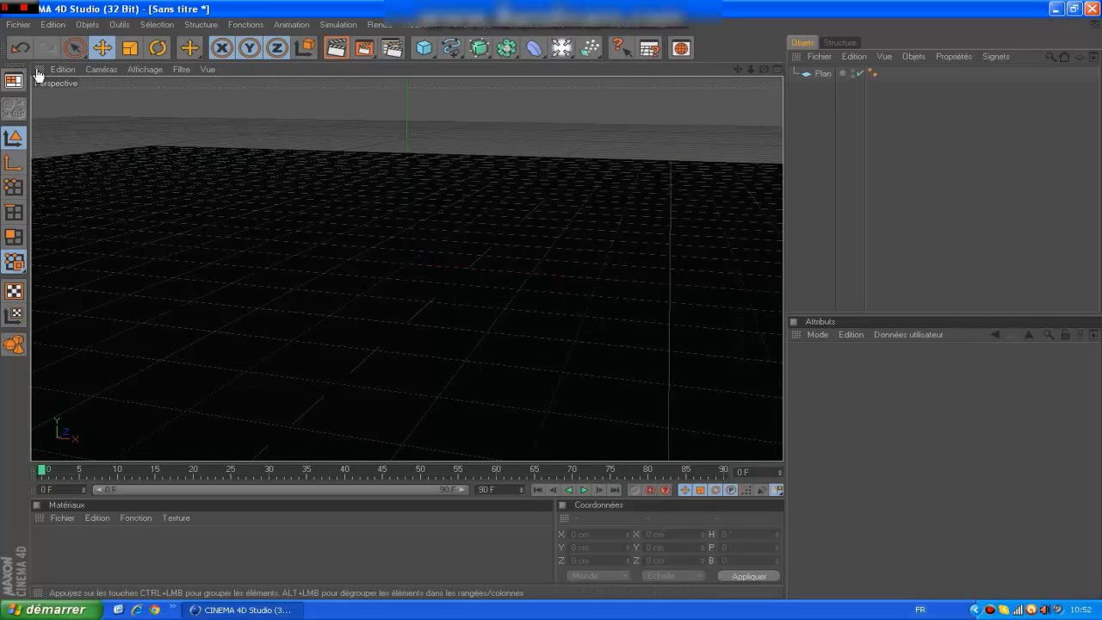
pyautogui.moveTo(763, 71); pyautogui.dragTo(780, 72)
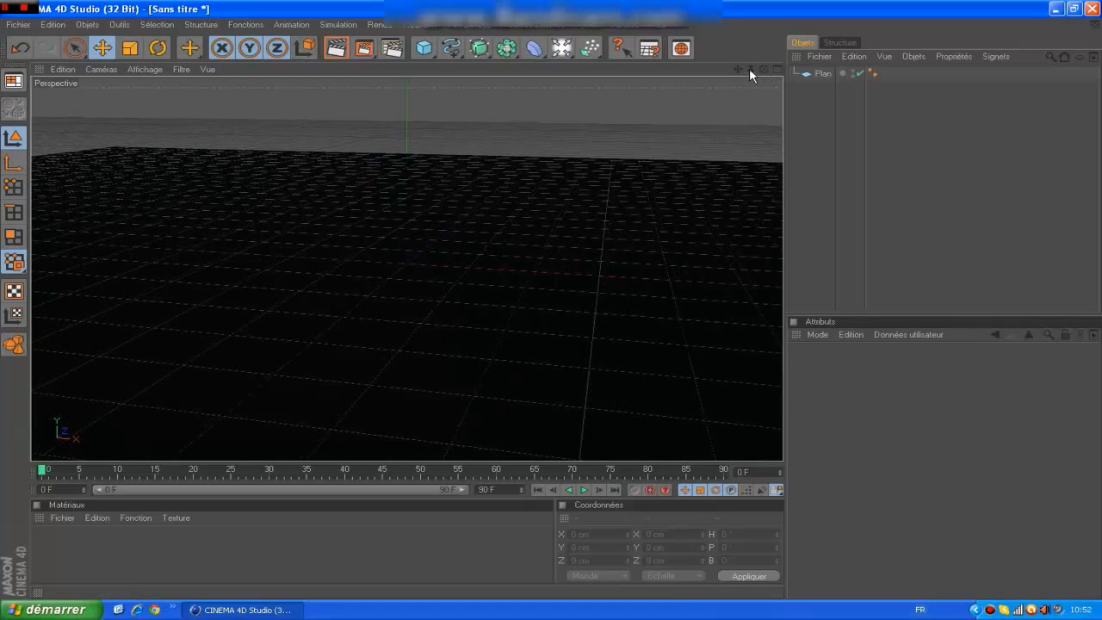
# With the live selection brush active, convert the plane into an editable polygon object and enter polygon mode.
pyautogui.click(167, 28)
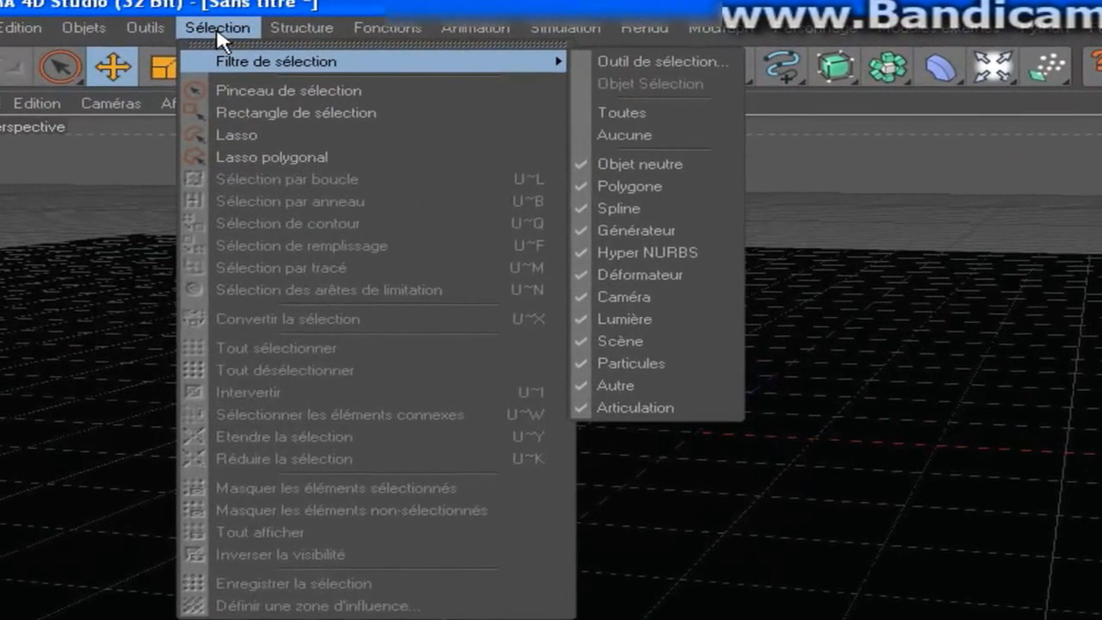
pyautogui.click(254, 89)
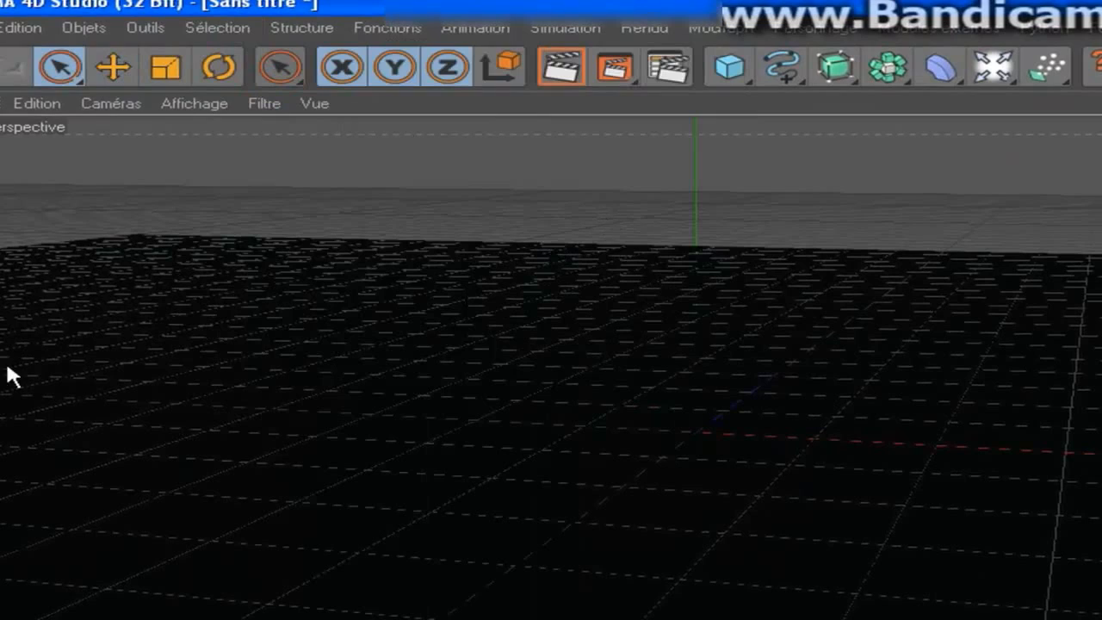
pyautogui.click(696, 432)
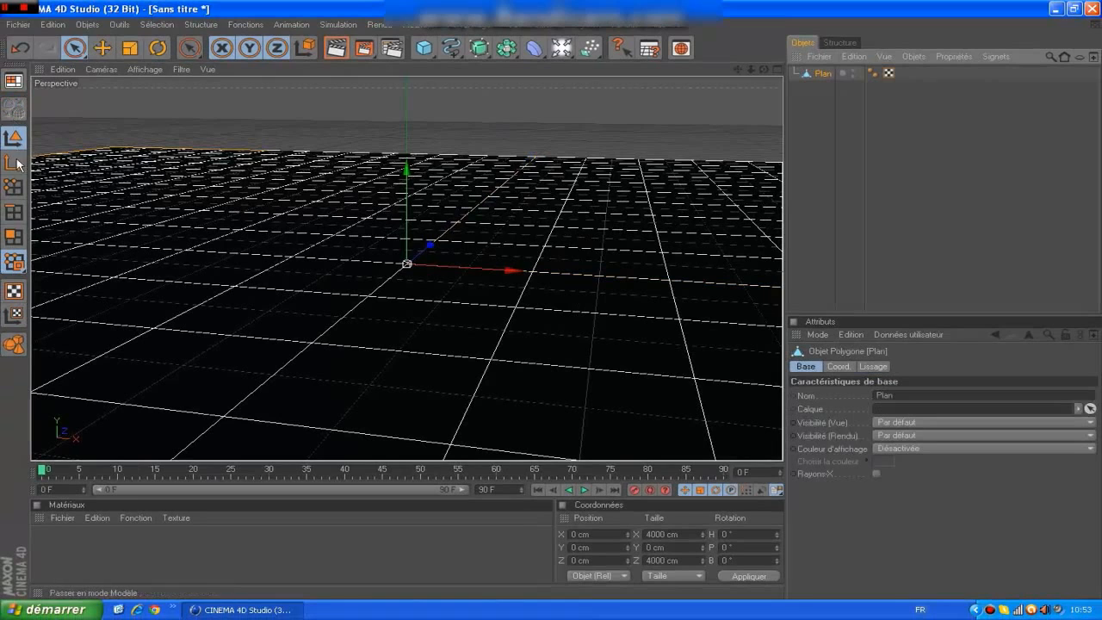
pyautogui.click(14, 237)
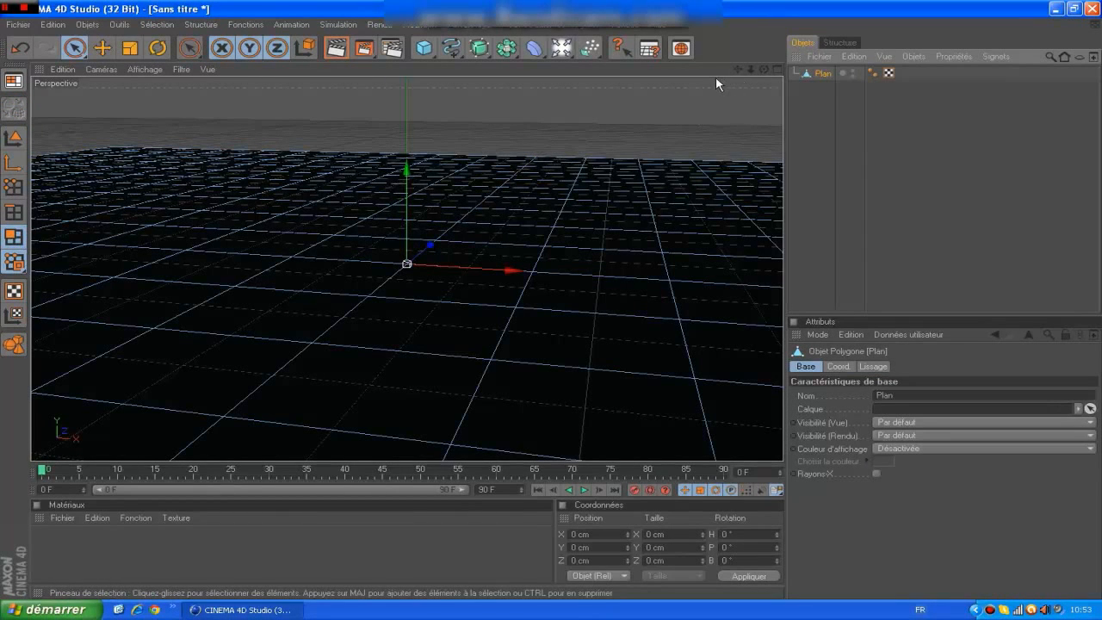
# In the top view, set the selection brush radius to 20 and select a rounded area from the plane's left edge, about 3200 by 4000 cm.
pyautogui.press('F2')
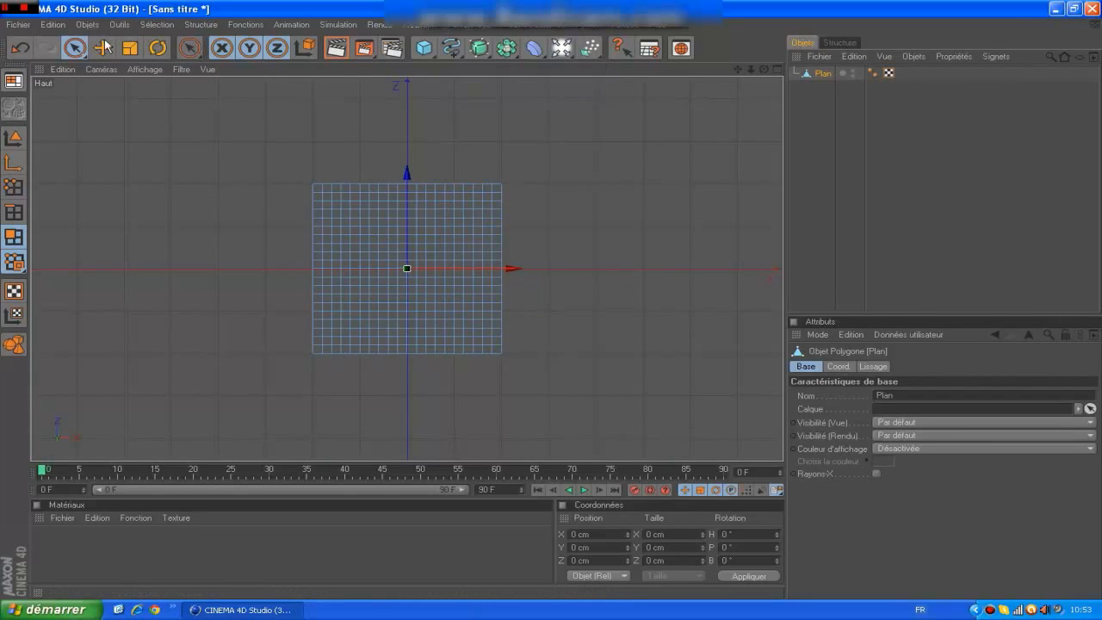
pyautogui.click(74, 48)
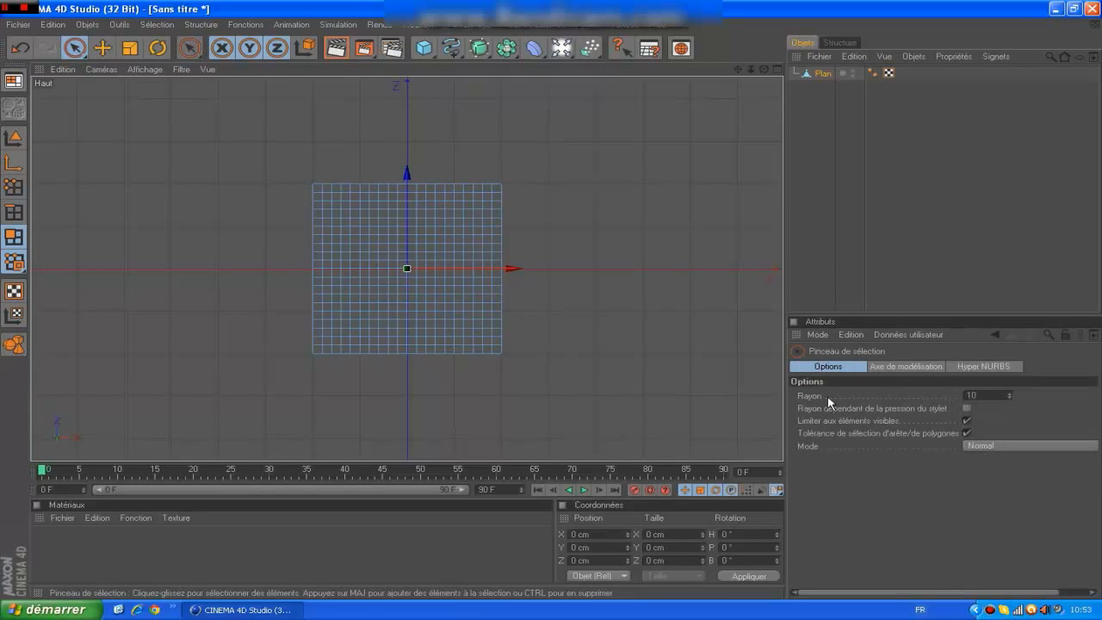
pyautogui.click(985, 395)
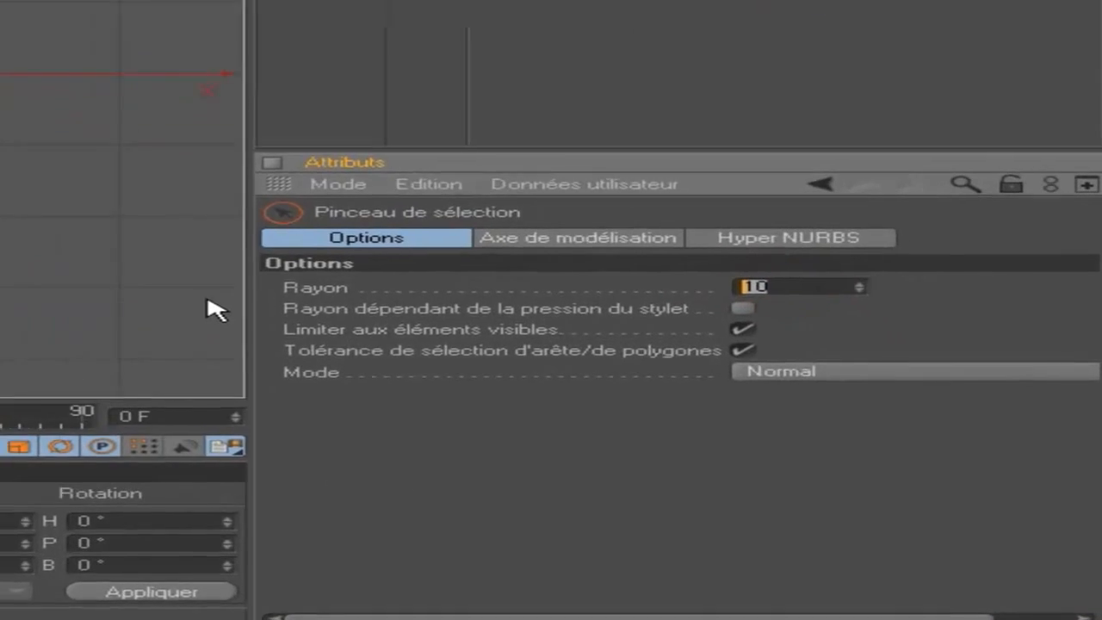
pyautogui.write('2')
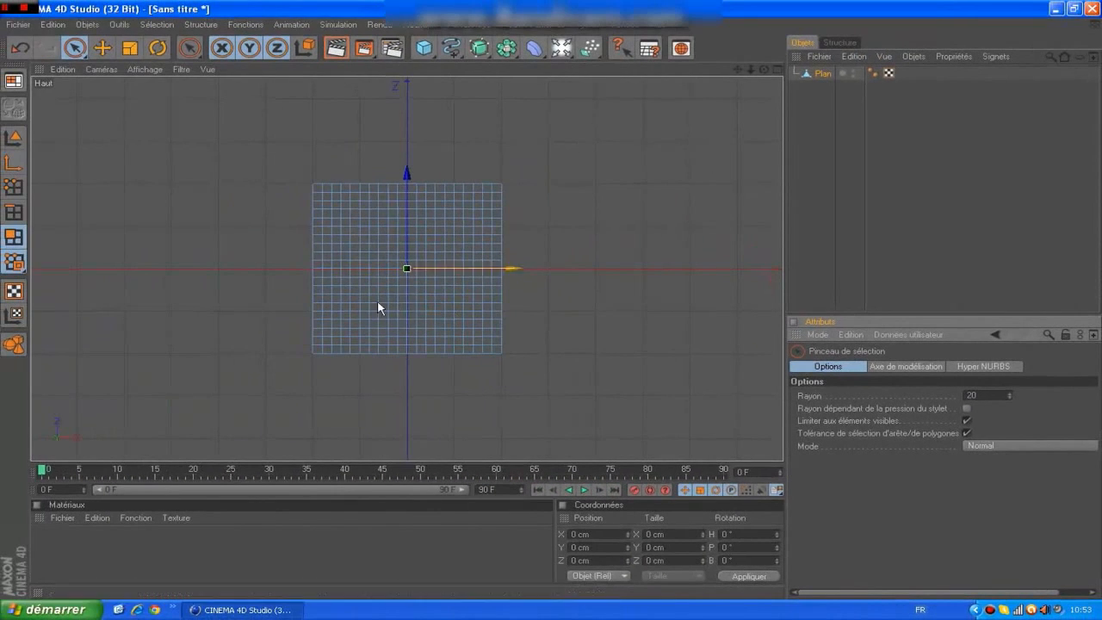
pyautogui.click(345, 205)
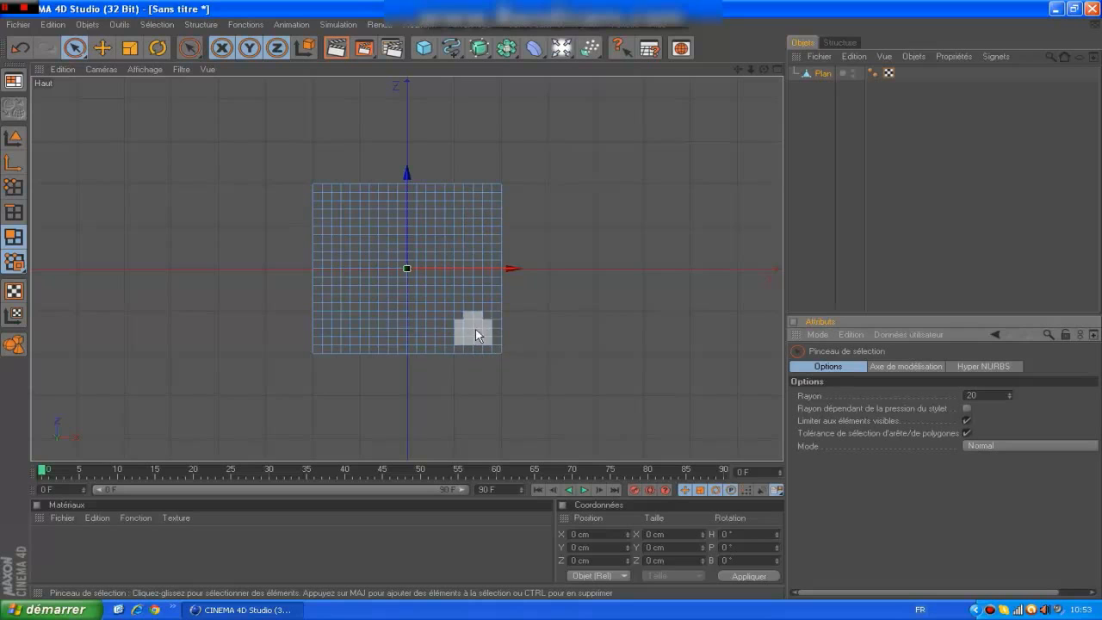
pyautogui.moveTo(422, 310)
pyautogui.mouseDown()
pyautogui.moveTo(448, 284)
pyautogui.moveTo(437, 225)
pyautogui.moveTo(344, 236)
pyautogui.moveTo(327, 268)
pyautogui.moveTo(343, 297)
pyautogui.moveTo(430, 297)
pyautogui.moveTo(378, 258)
pyautogui.moveTo(330, 312)
pyautogui.moveTo(324, 360)
pyautogui.moveTo(396, 320)
pyautogui.moveTo(426, 249)
pyautogui.moveTo(315, 177)
pyautogui.moveTo(311, 262)
pyautogui.mouseUp()
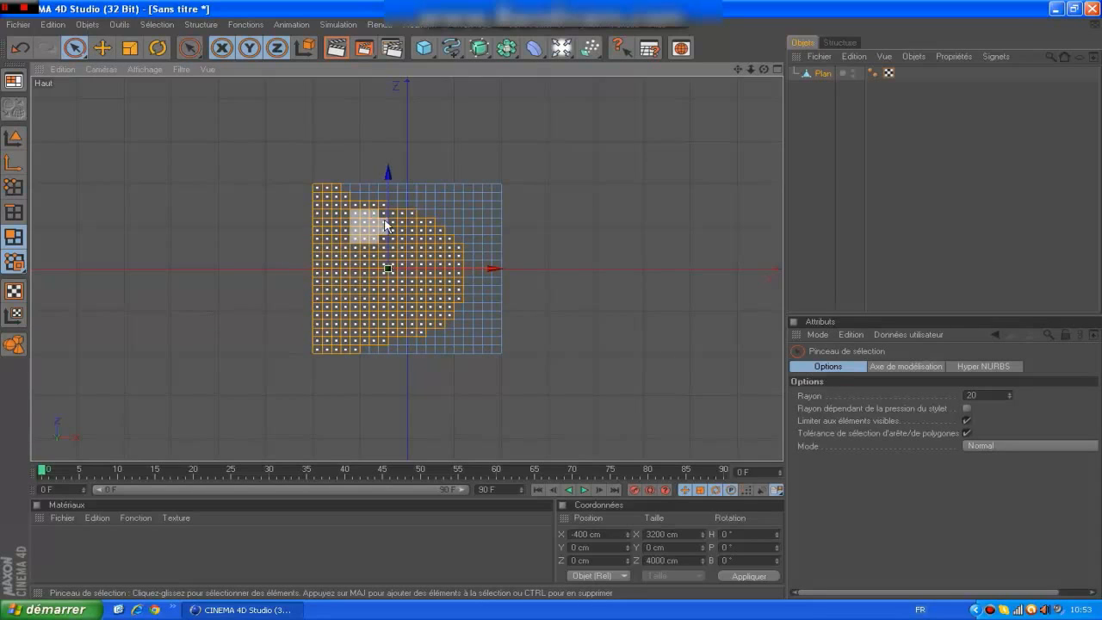
pyautogui.moveTo(385, 226)
pyautogui.mouseDown()
pyautogui.moveTo(386, 213)
pyautogui.moveTo(387, 230)
pyautogui.moveTo(335, 196)
pyautogui.moveTo(389, 245)
pyautogui.moveTo(401, 288)
pyautogui.moveTo(348, 340)
pyautogui.moveTo(372, 346)
pyautogui.moveTo(400, 329)
pyautogui.mouseUp()
pyautogui.hotkey('ctrl', 'z')
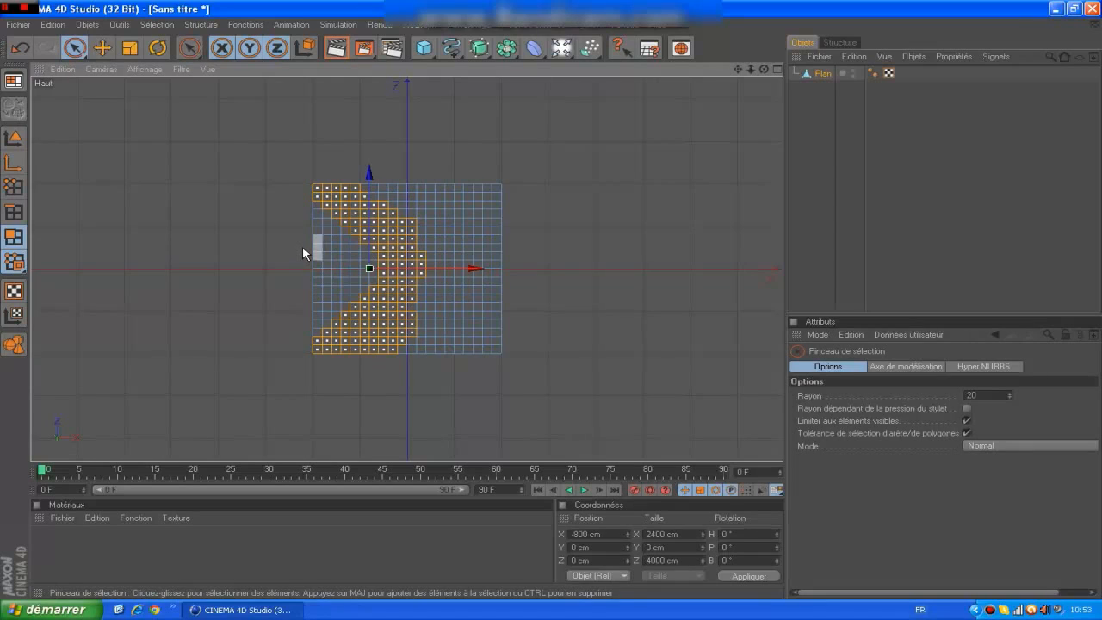
pyautogui.hotkey('ctrl', 'z')
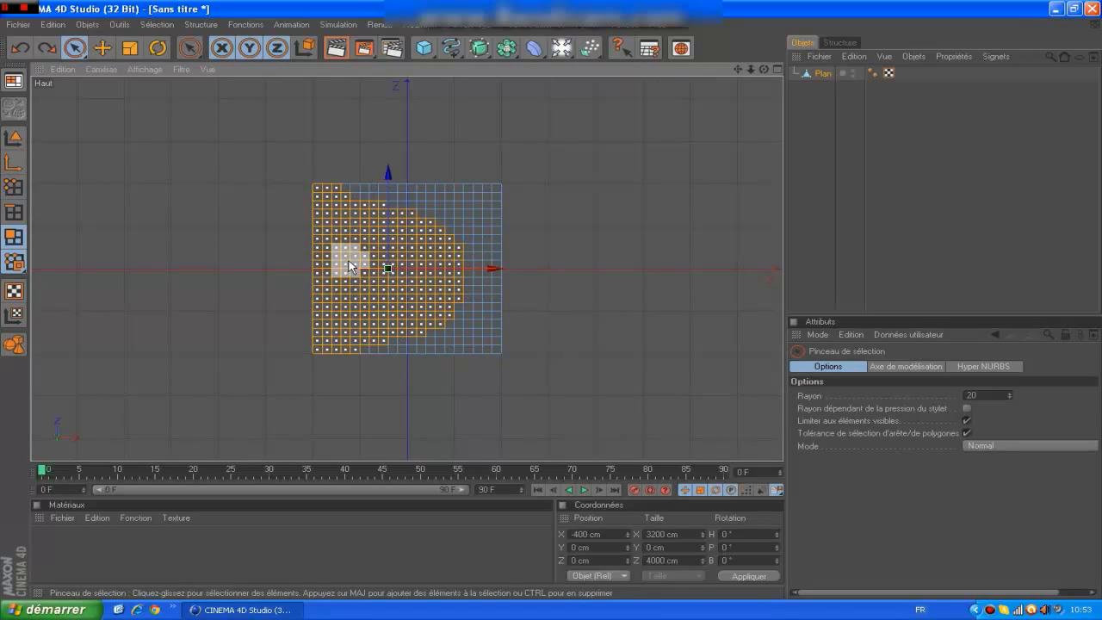
pyautogui.keyDown('ctrl'); pyautogui.moveTo(356, 283); pyautogui.dragTo(372, 274); pyautogui.keyUp('ctrl')
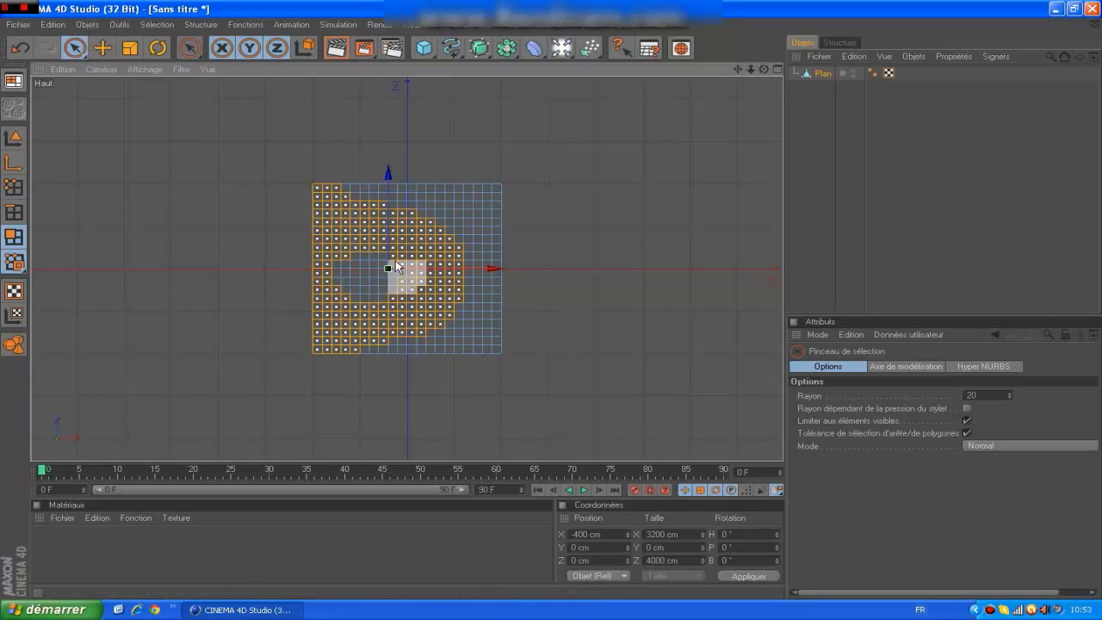
pyautogui.moveTo(387, 262)
pyautogui.mouseDown()
pyautogui.moveTo(393, 284)
pyautogui.moveTo(369, 266)
pyautogui.moveTo(353, 271)
pyautogui.mouseUp()
pyautogui.hotkey('ctrl', 'z')
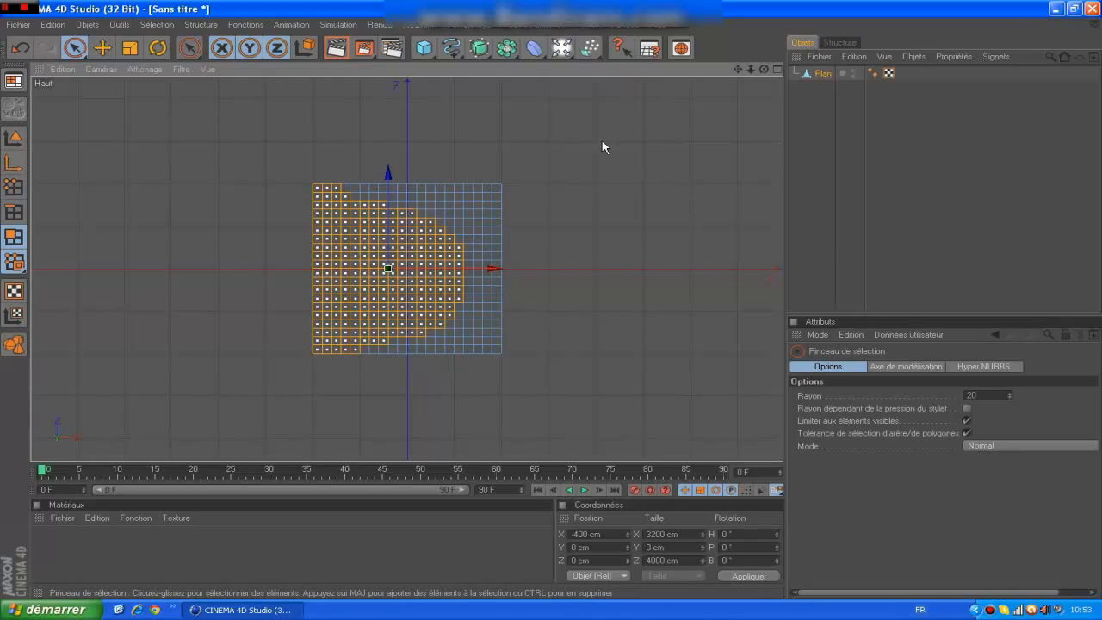
# Extrude the selected polygons with an offset of 200 cm.
pyautogui.click(199, 25)
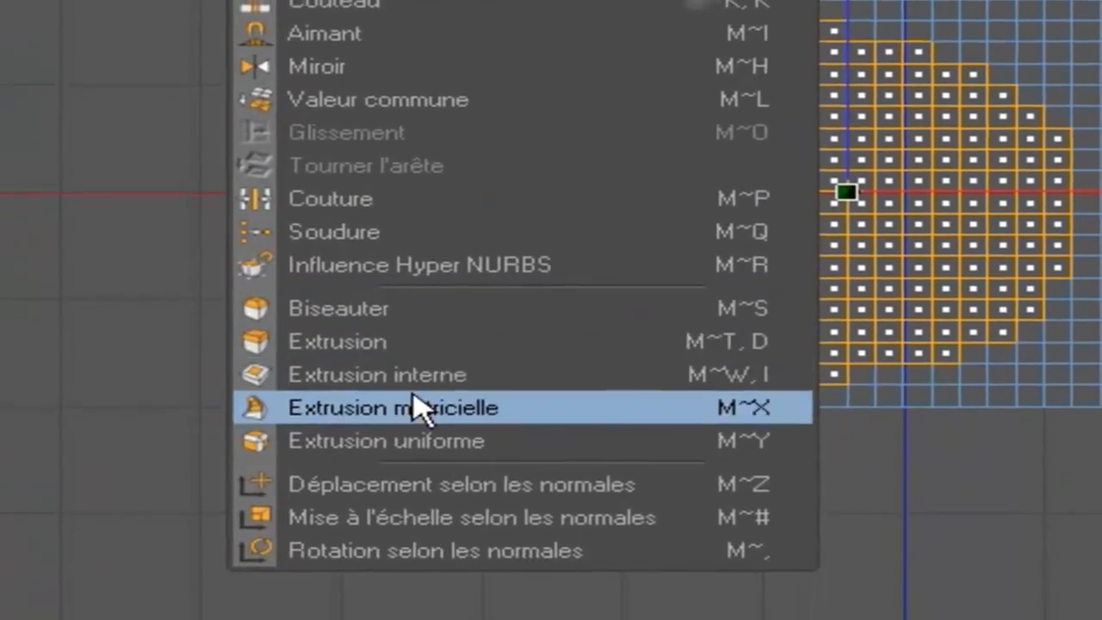
pyautogui.click(427, 619)
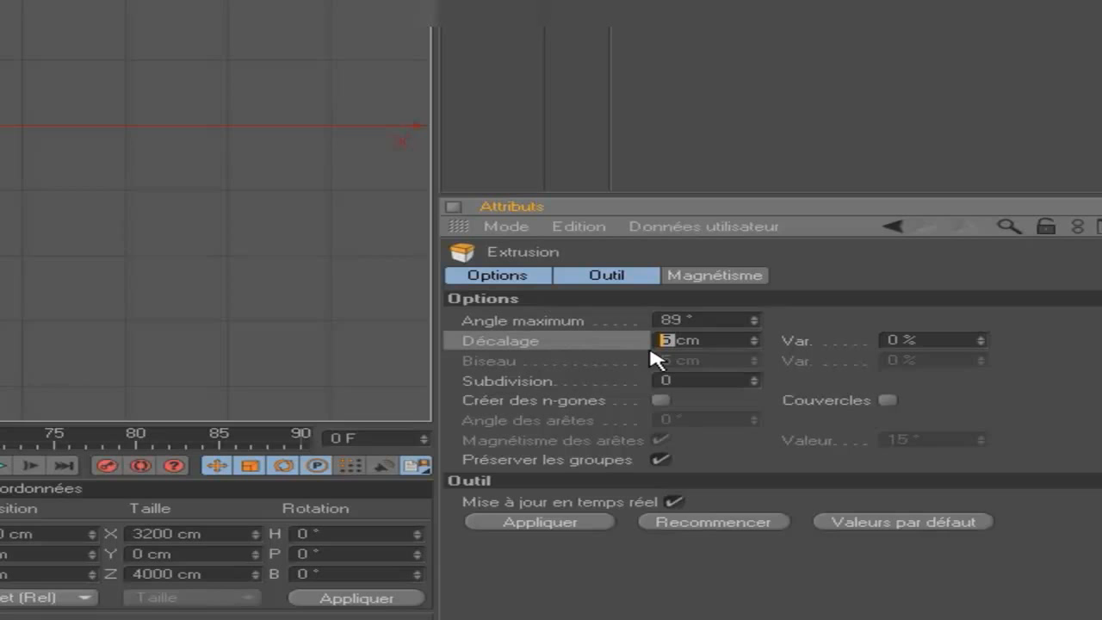
pyautogui.write('00')
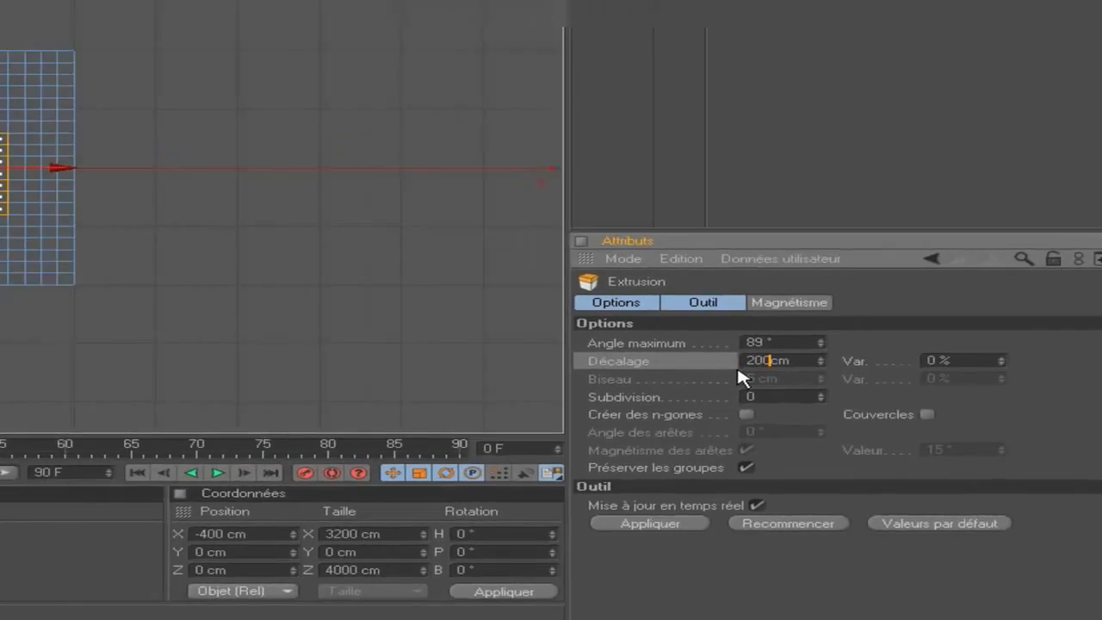
pyautogui.press('Return')
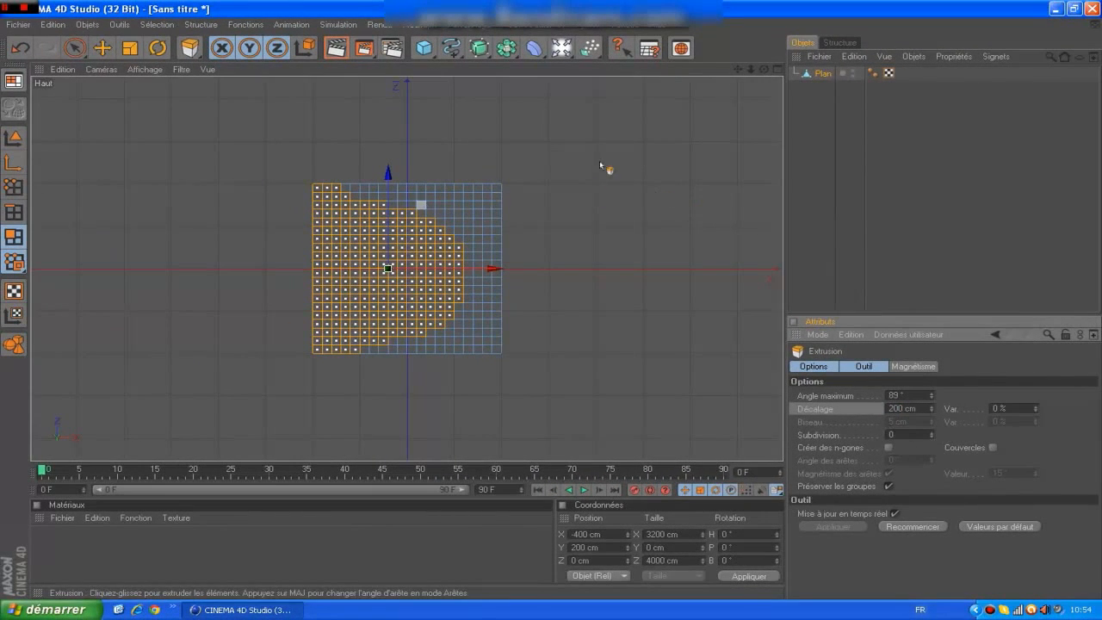
# Examine the extruded area and its stepped edge in the perspective view.
pyautogui.click(102, 69)
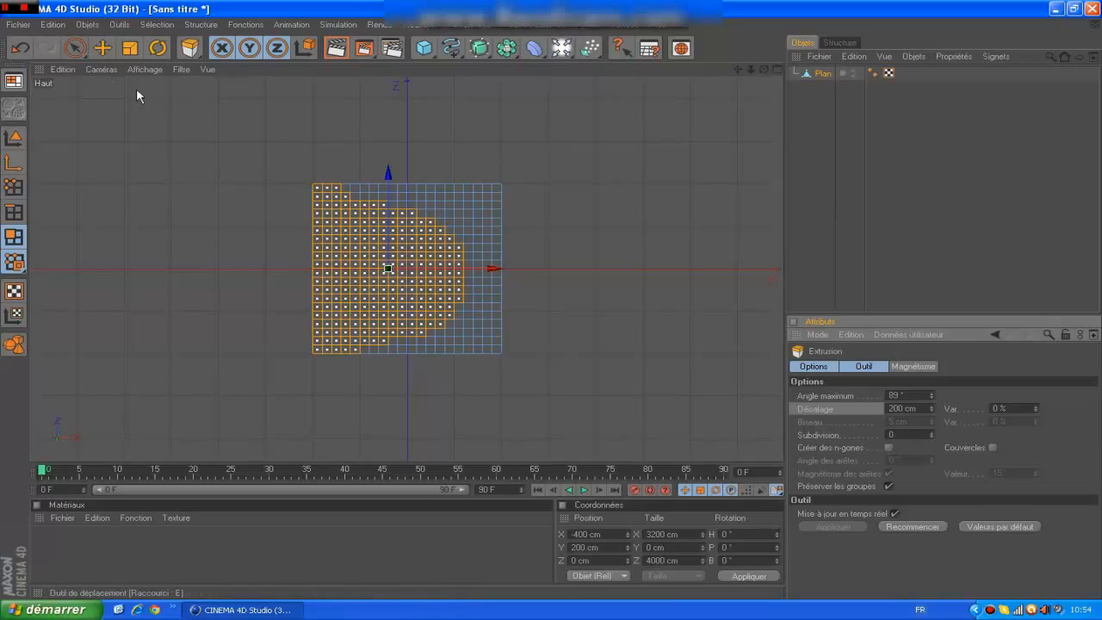
pyautogui.click(129, 128)
pyautogui.scroll(-1, 584, 110)
pyautogui.scroll(-8, 584, 106)
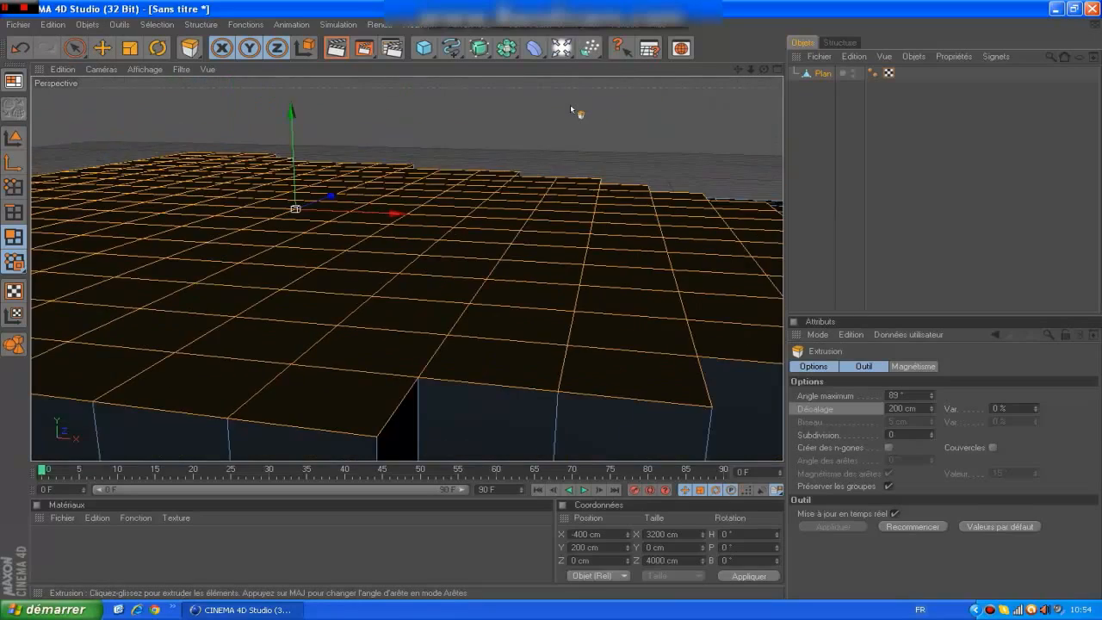
pyautogui.scroll(-1, 571, 110)
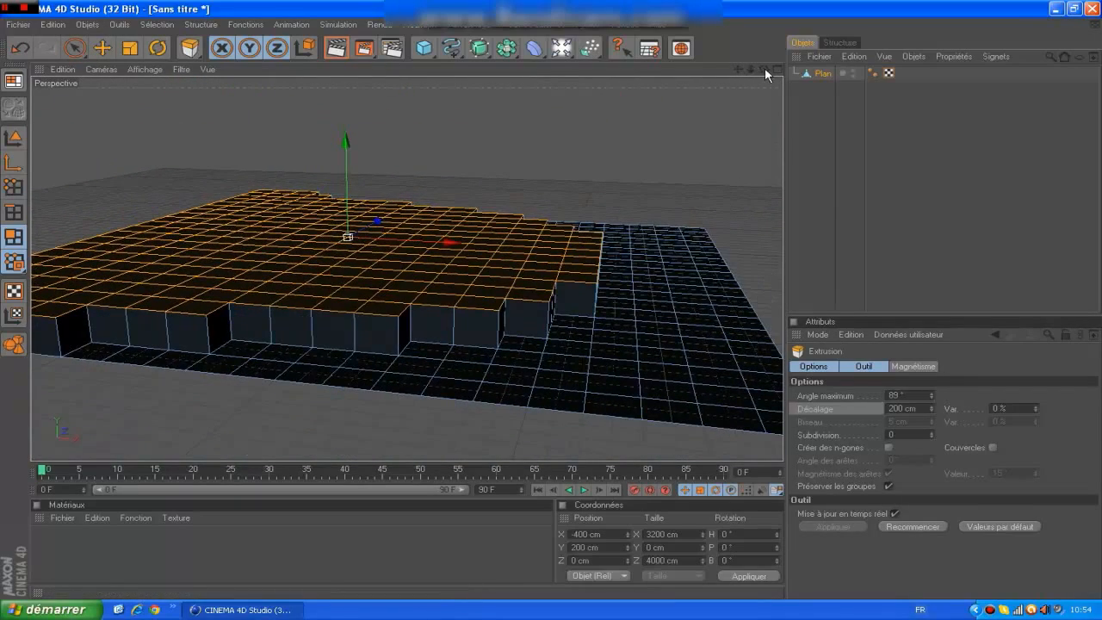
# Shrink the polygon selection on the raised area by one ring and extrude it with an offset of 200 cm.
pyautogui.moveTo(764, 67); pyautogui.dragTo(1070, 26)
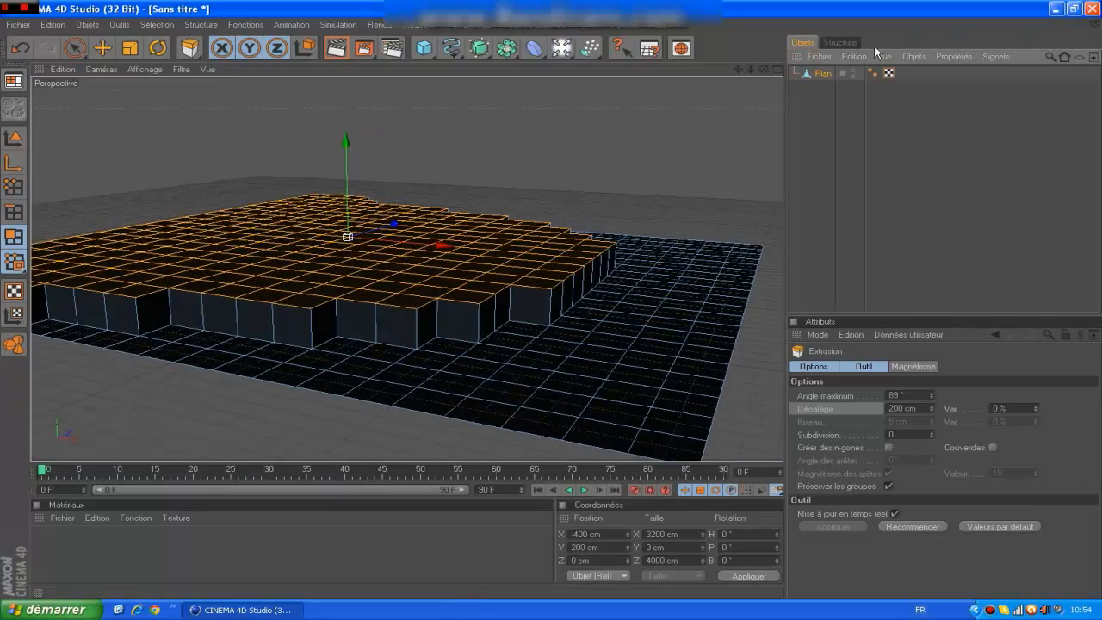
pyautogui.moveTo(763, 70); pyautogui.dragTo(867, 213)
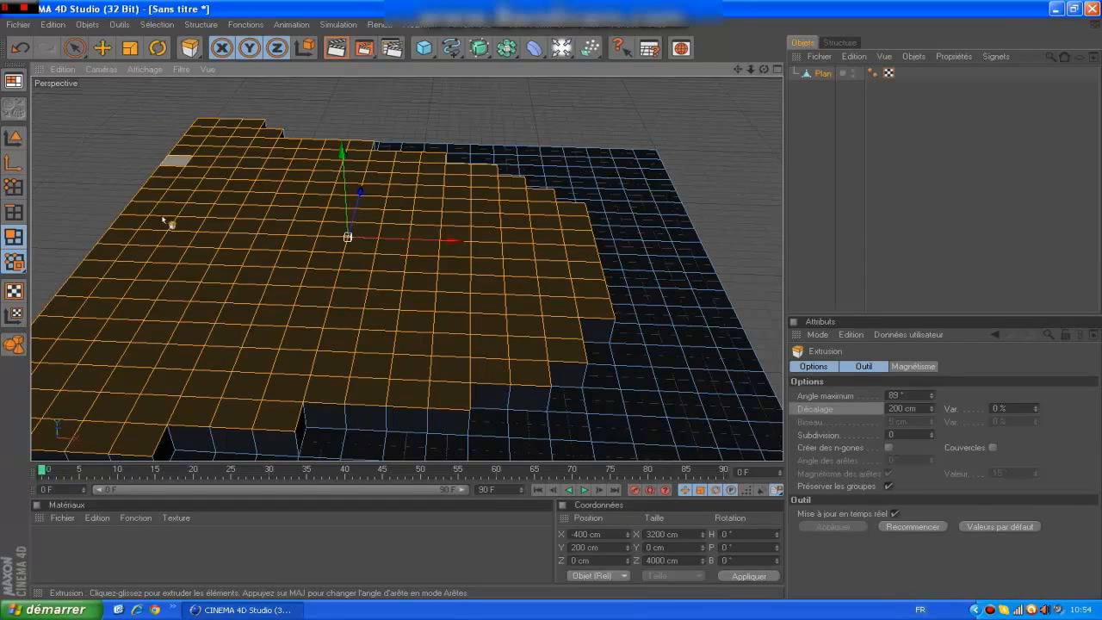
pyautogui.rightClick(620, 381)
pyautogui.click(639, 394)
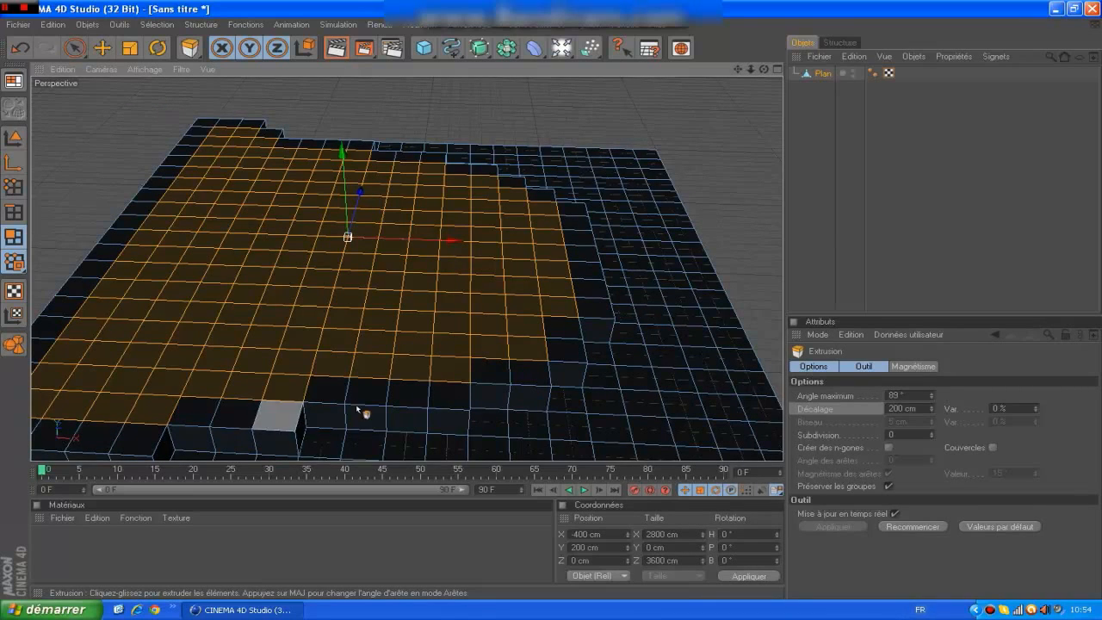
pyautogui.click(892, 408)
pyautogui.click(909, 220)
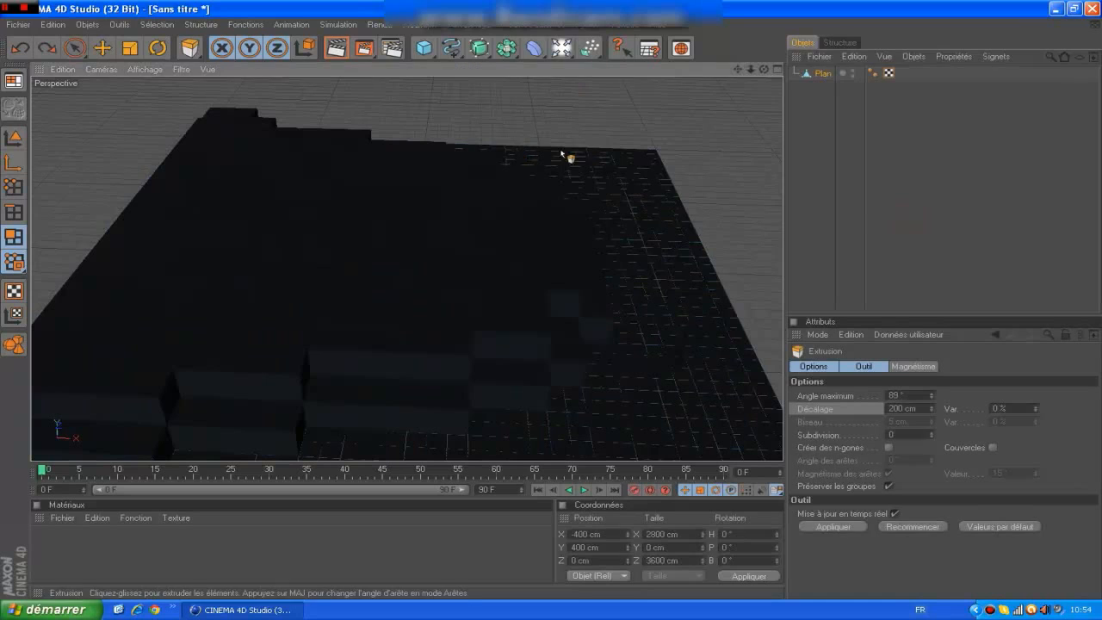
pyautogui.click(822, 74)
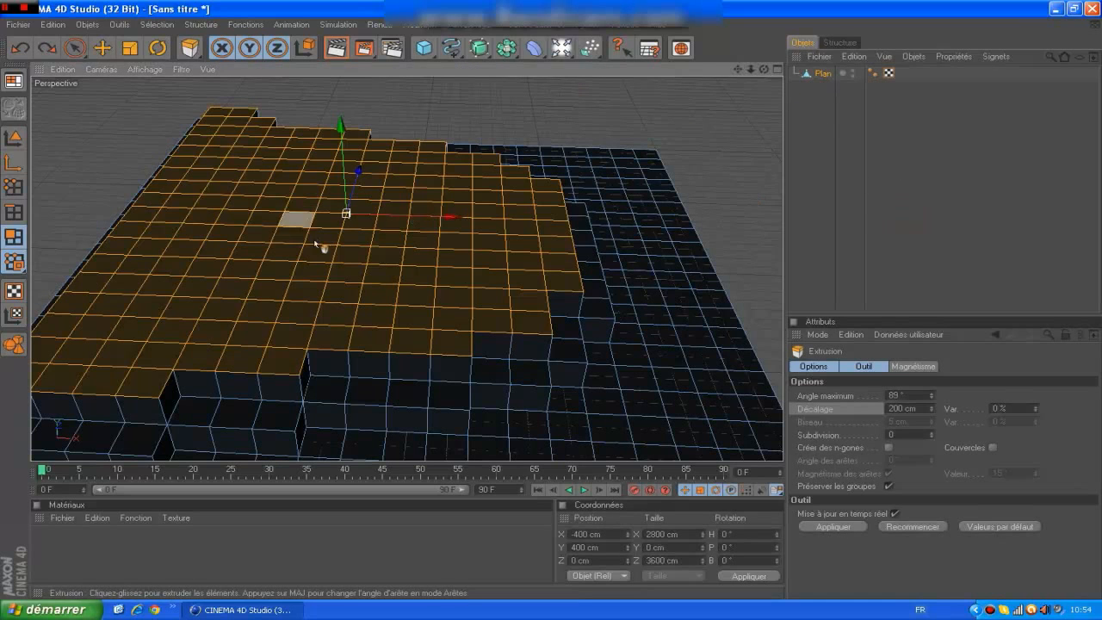
# Shrink the selection on the second level's top by one ring of polygons.
pyautogui.press('u')
pyautogui.press('k')
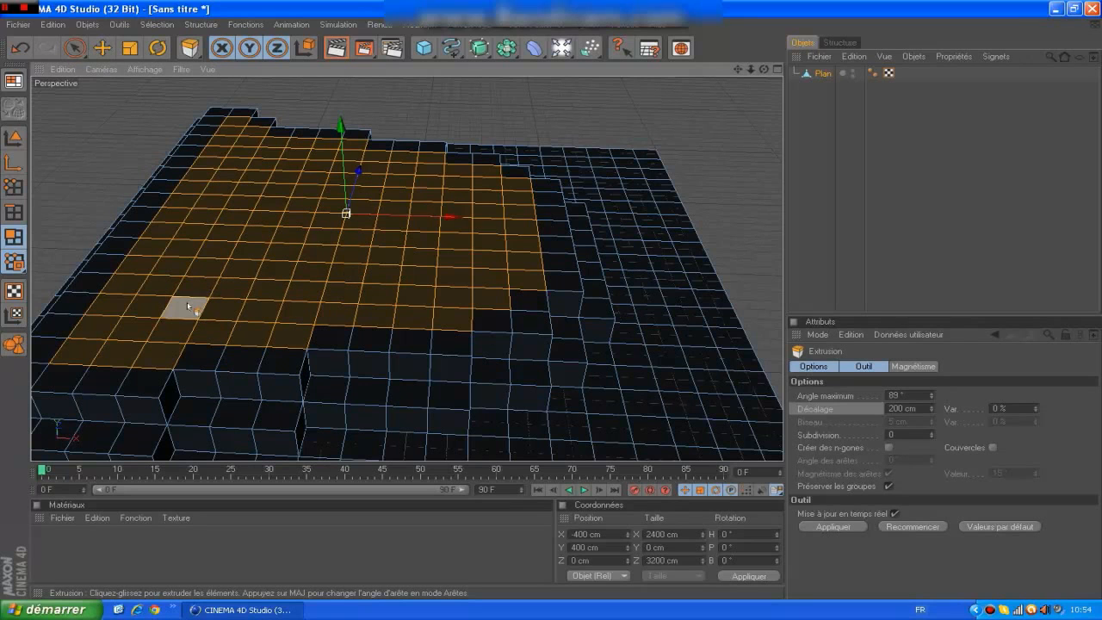
pyautogui.moveTo(151, 304); pyautogui.dragTo(73, 321)
pyautogui.hotkey('ctrl', 'z')
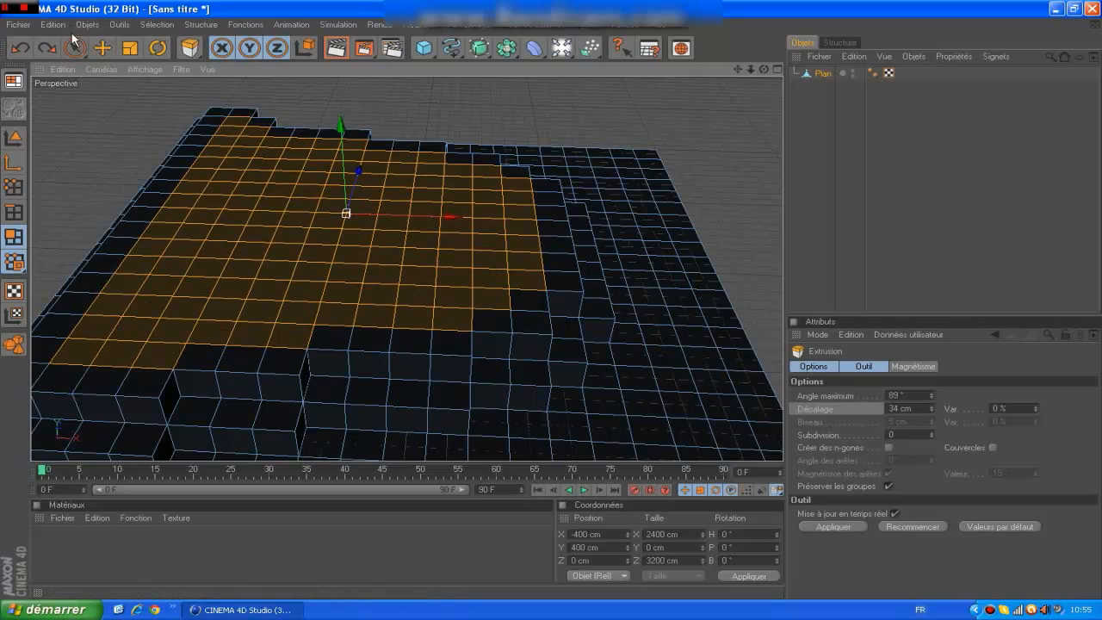
# Remove two small separate patches of polygons from the selection with the live selection brush, setting its radius to 10 for the second patch.
pyautogui.click(74, 49)
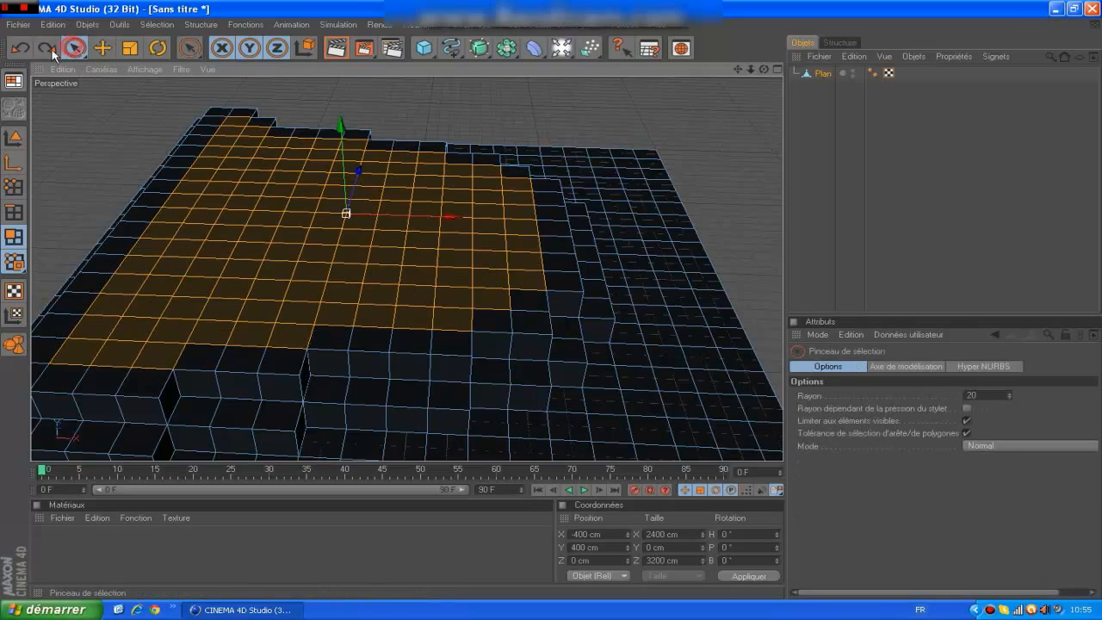
pyautogui.keyDown('shift'); pyautogui.click(210, 278); pyautogui.keyUp('shift')
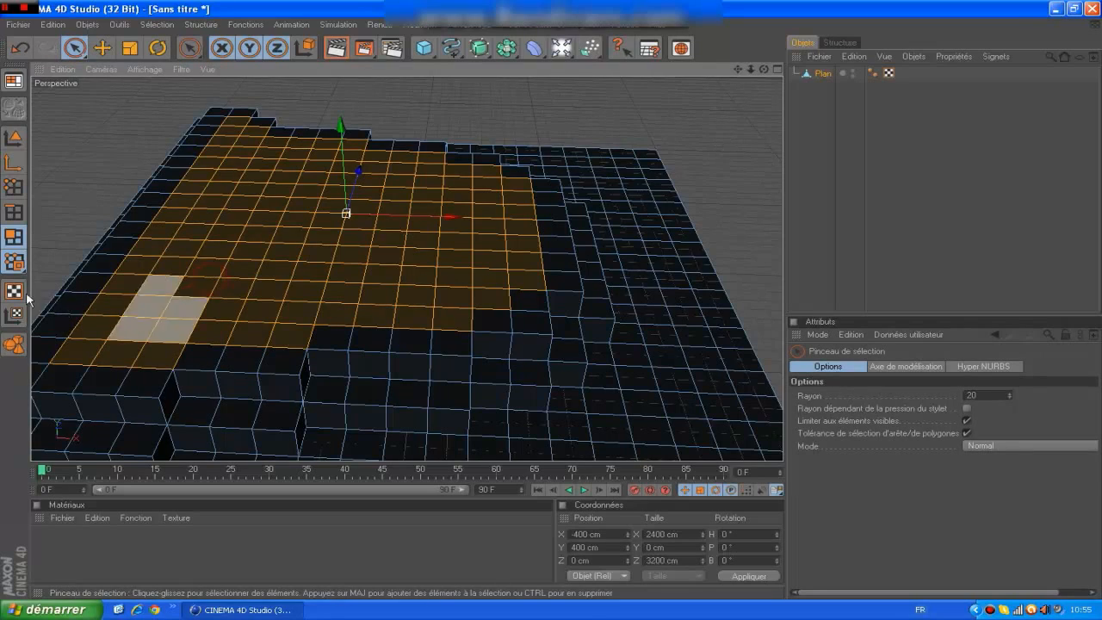
pyautogui.keyDown('ctrl'); pyautogui.click(225, 275); pyautogui.keyUp('ctrl')
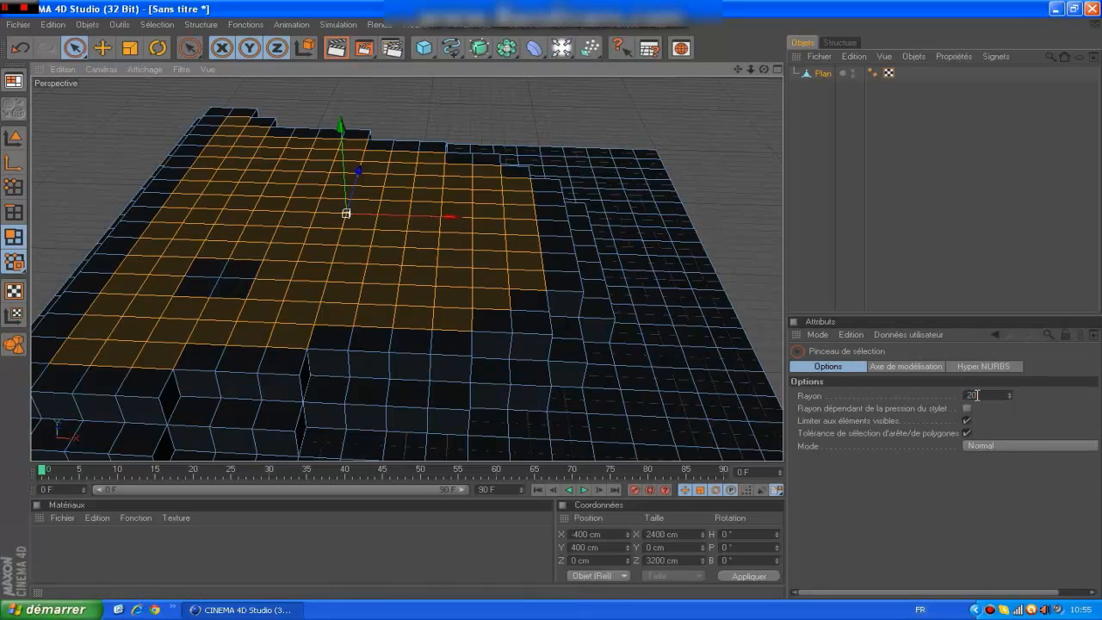
pyautogui.doubleClick(977, 395)
pyautogui.write('10')
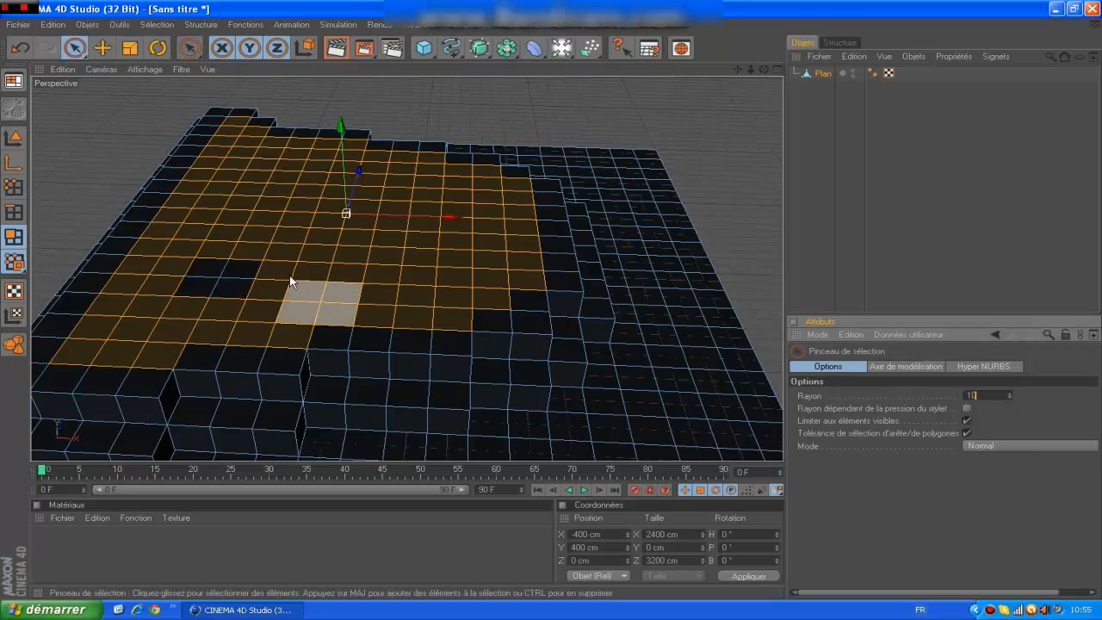
pyautogui.keyDown('ctrl'); pyautogui.click(438, 252); pyautogui.keyUp('ctrl')
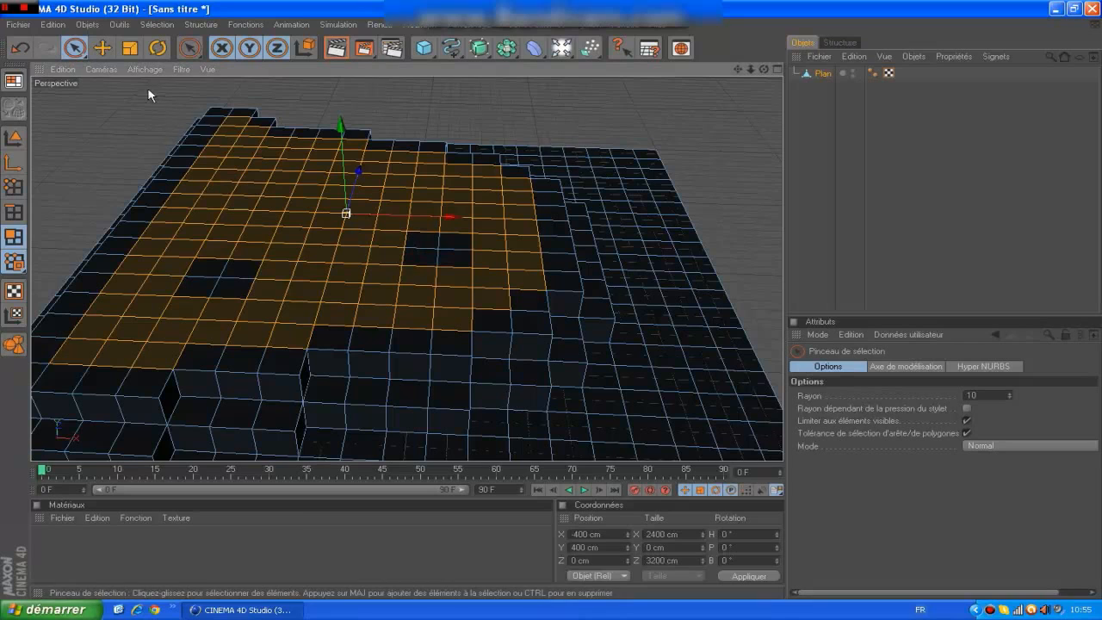
# Extrude the remaining selected polygons with an offset of 200 cm, leaving the two patches as holes.
pyautogui.moveTo(189, 47); pyautogui.dragTo(234, 83)
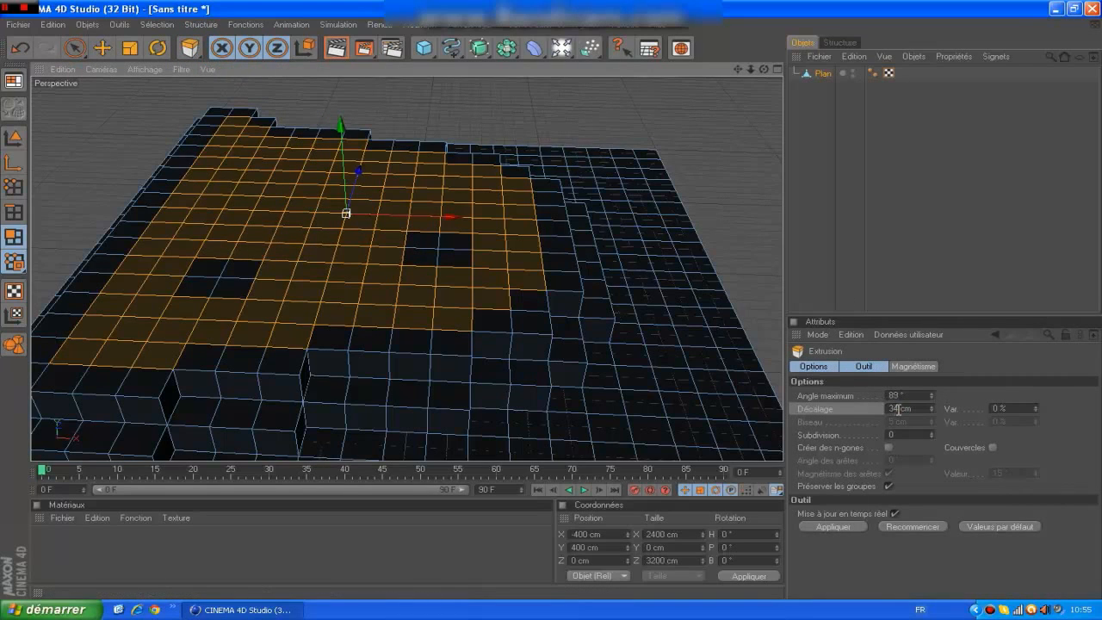
pyautogui.moveTo(897, 409); pyautogui.dragTo(844, 407)
pyautogui.write('200')
pyautogui.press('Return')
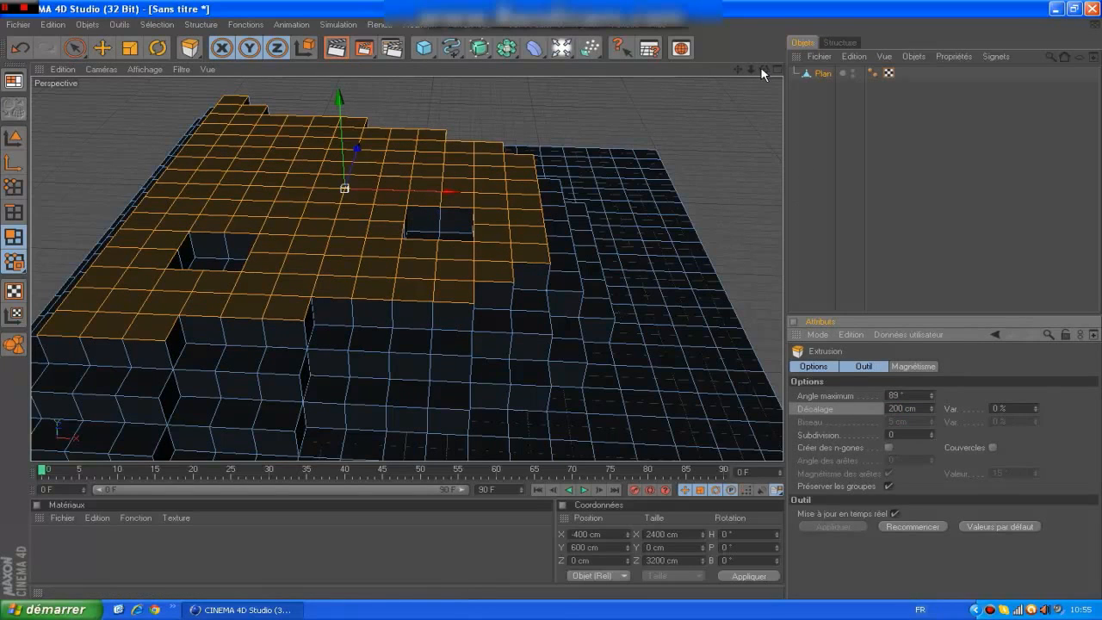
# Shrink the selection on the third level by one ring and extrude it with an offset of 200 cm.
pyautogui.press('u')
pyautogui.press('k')
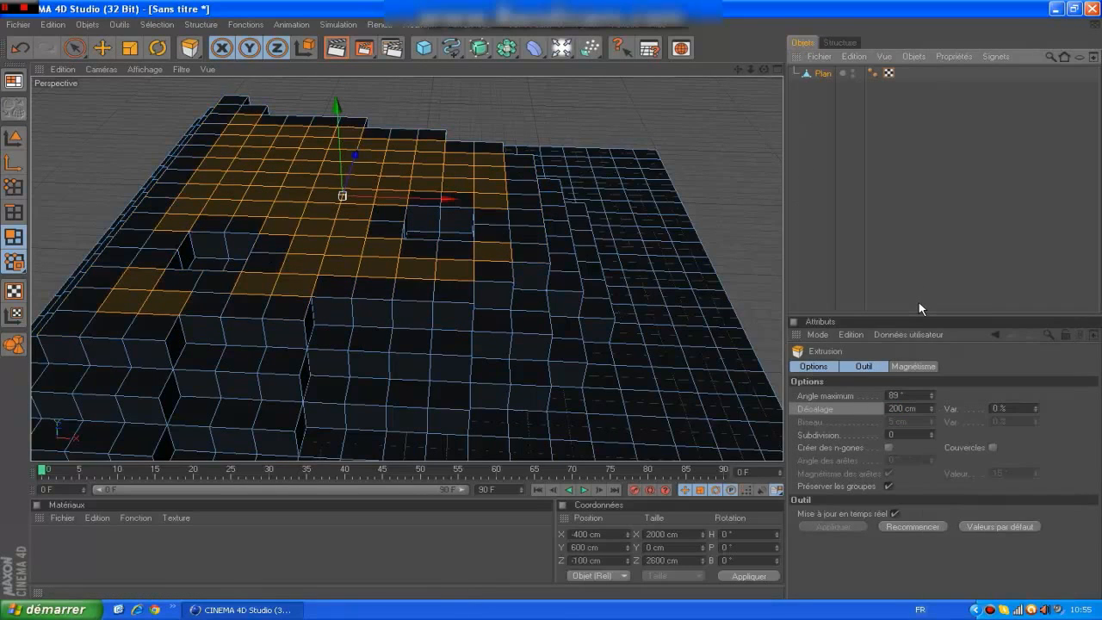
pyautogui.click(900, 408)
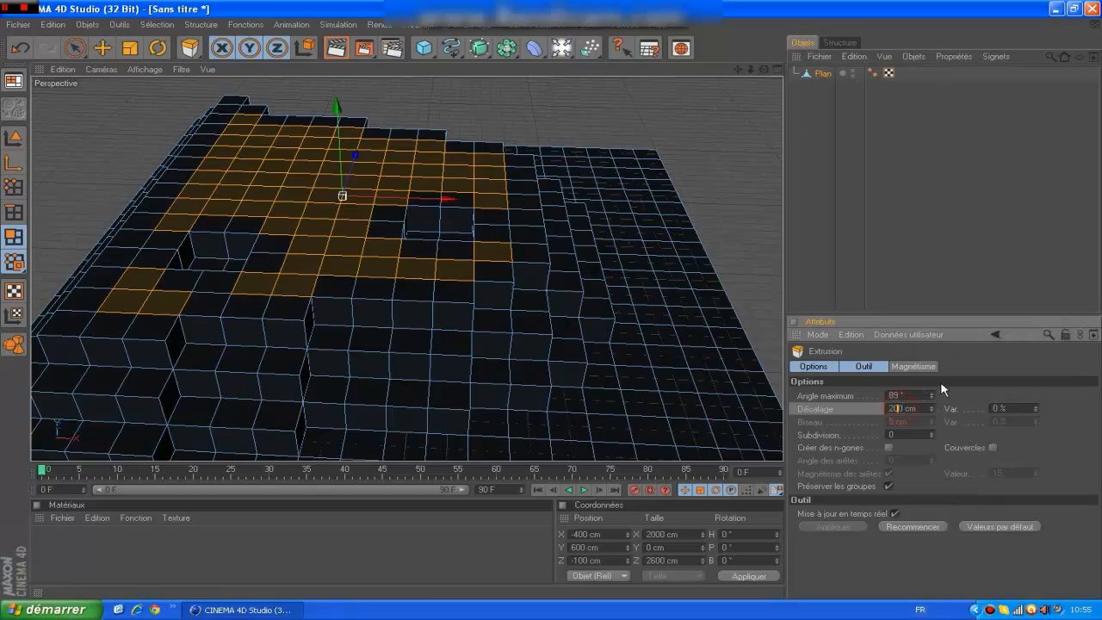
pyautogui.press('Return')
pyautogui.moveTo(764, 70); pyautogui.dragTo(828, 186)
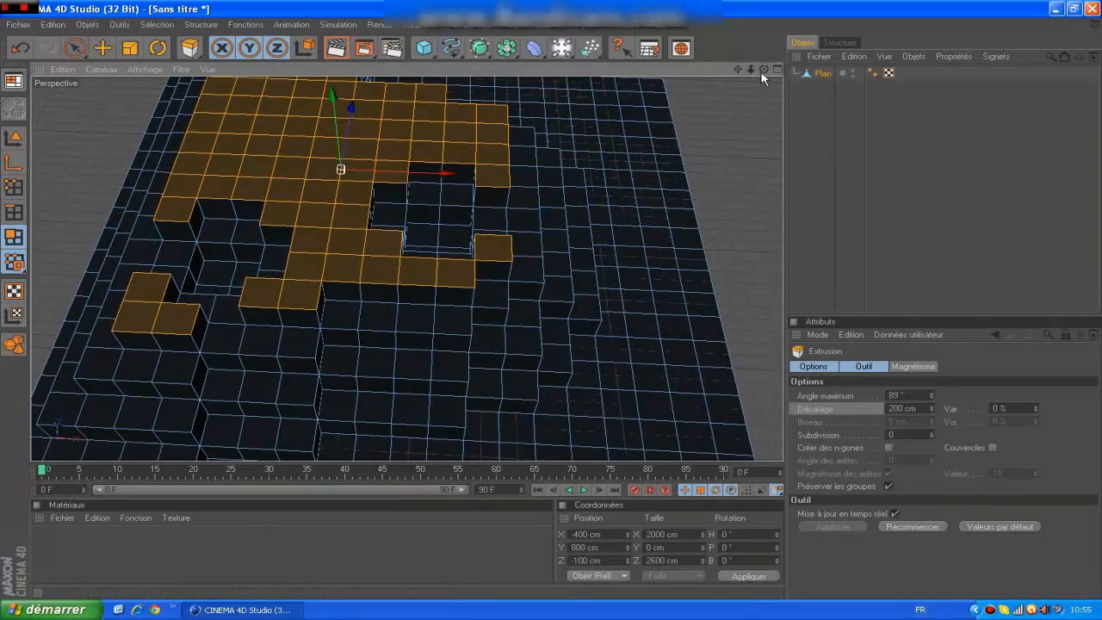
pyautogui.moveTo(764, 69); pyautogui.dragTo(688, 69)
pyautogui.moveTo(830, 142); pyautogui.dragTo(839, 96)
pyautogui.click(1027, 226)
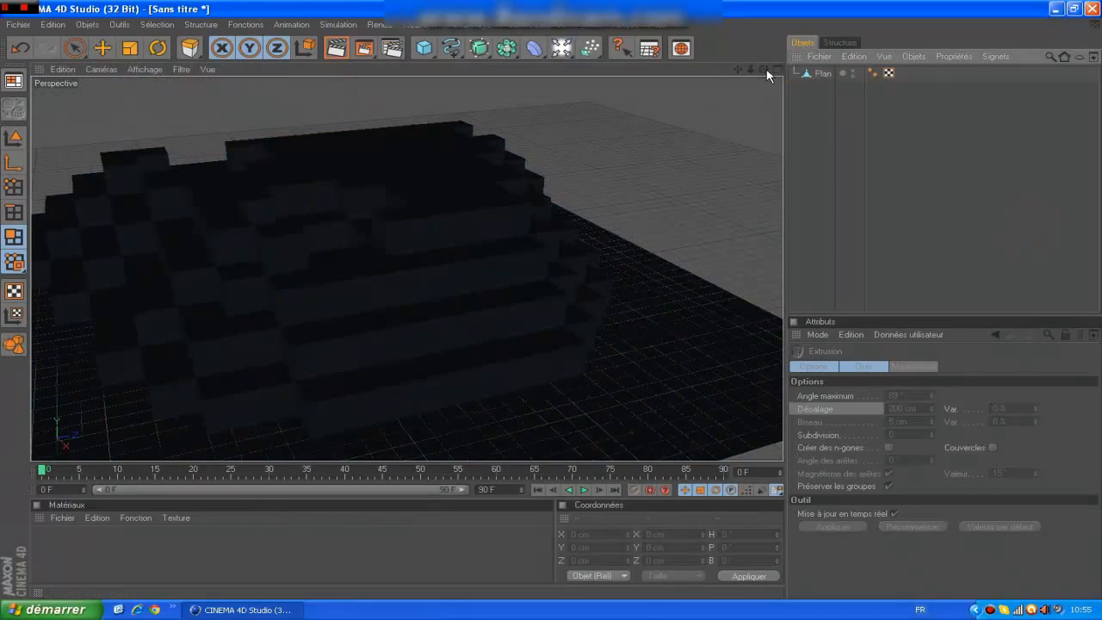
pyautogui.moveTo(765, 71); pyautogui.dragTo(598, 62)
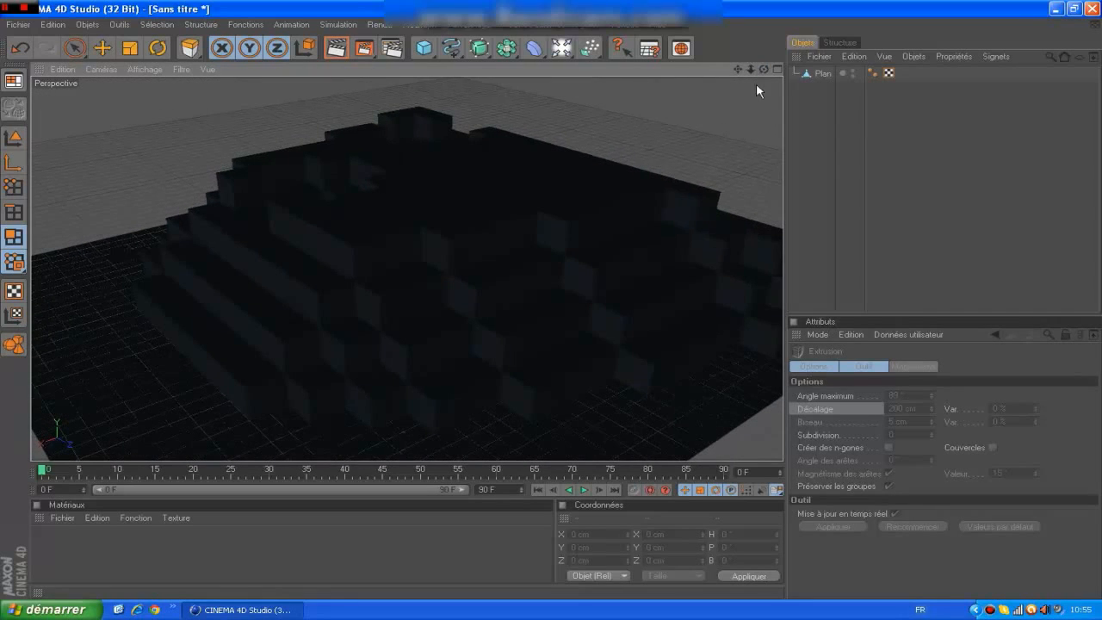
pyautogui.click(821, 74)
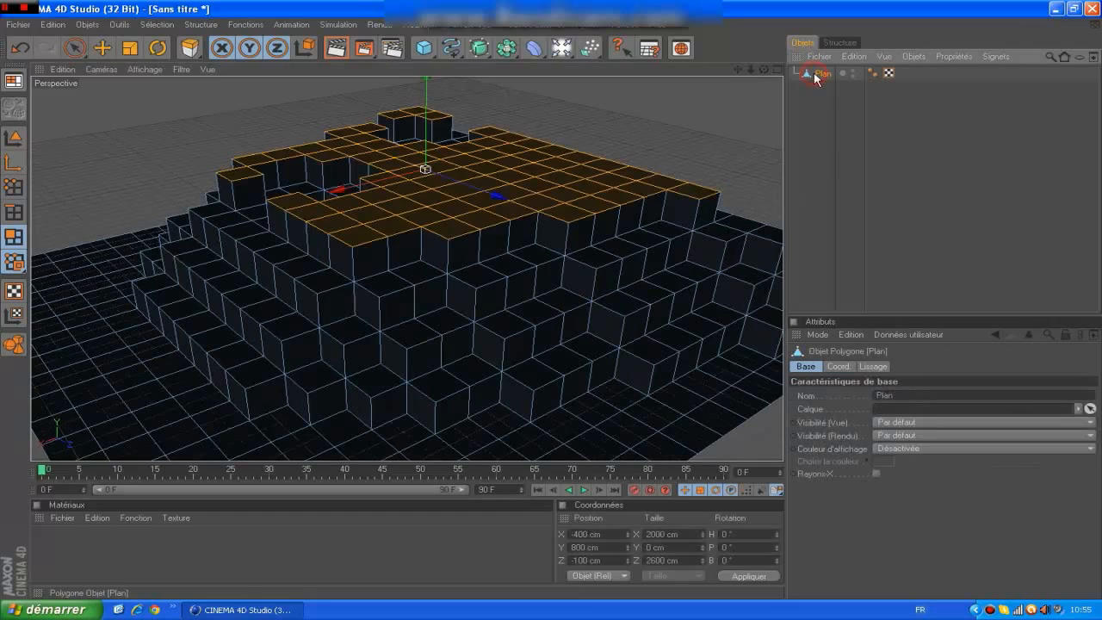
# Create a new material and disable its specularity channel.
pyautogui.doubleClick(258, 560)
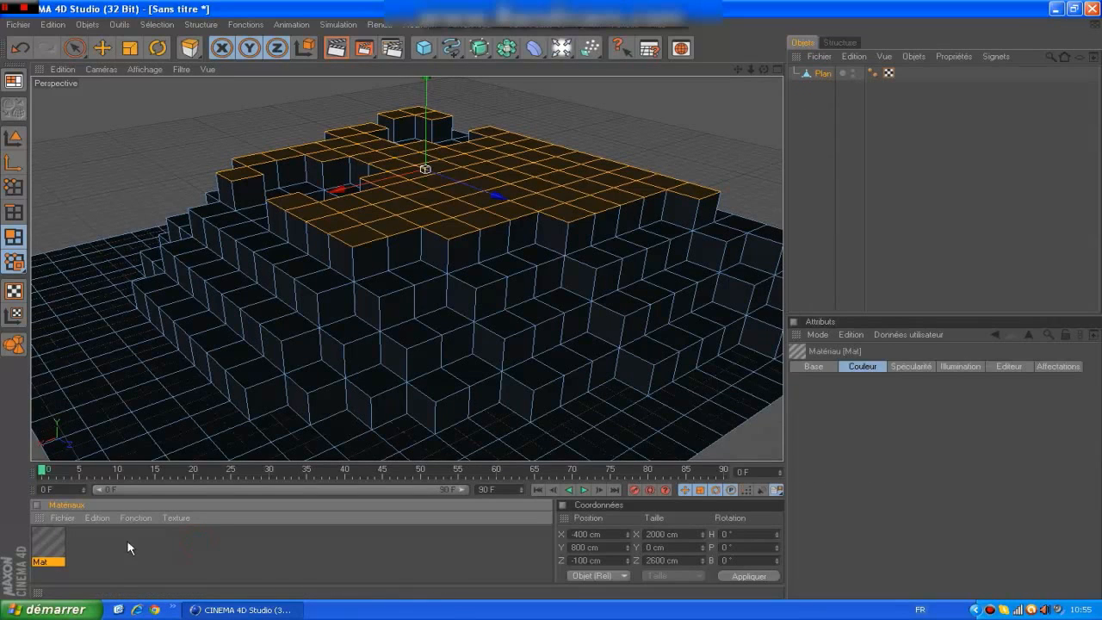
pyautogui.press('Delete')
pyautogui.click(61, 518)
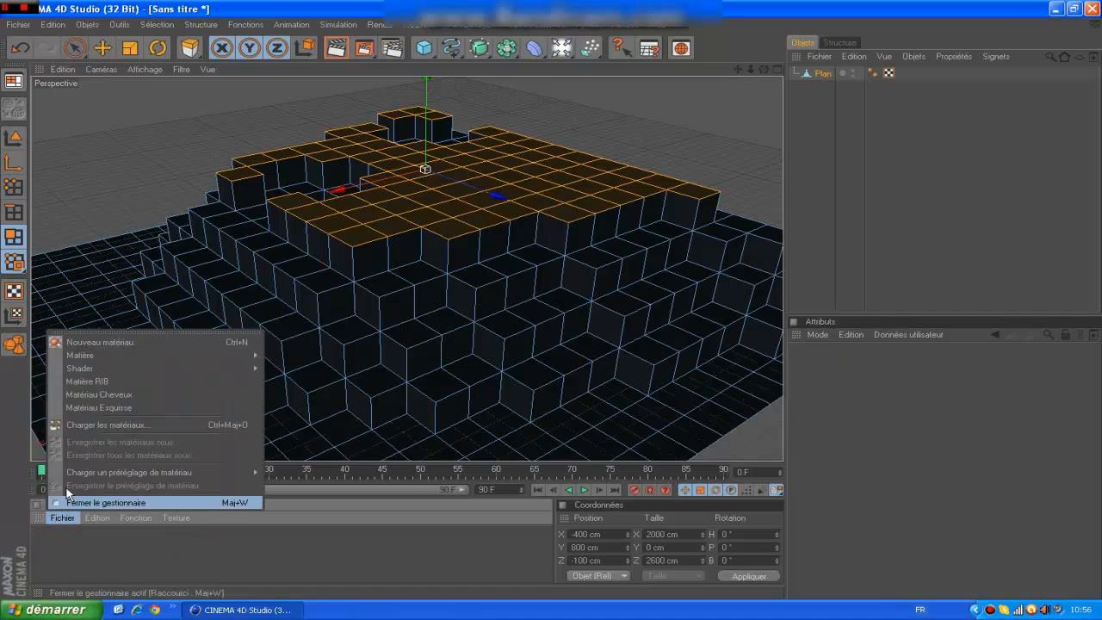
pyautogui.click(116, 342)
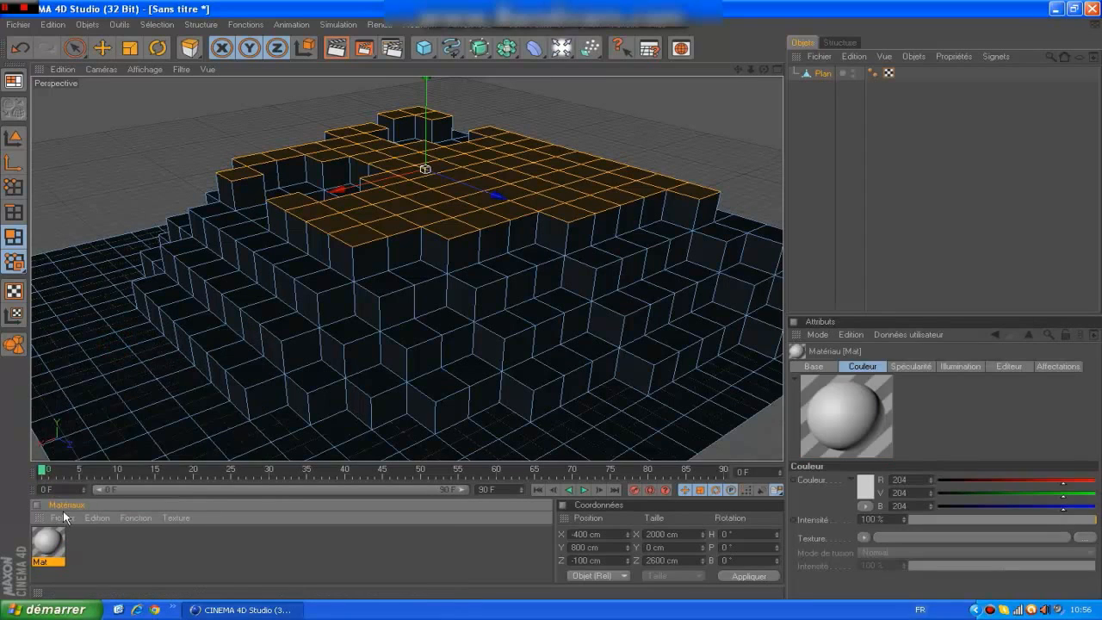
pyautogui.doubleClick(54, 540)
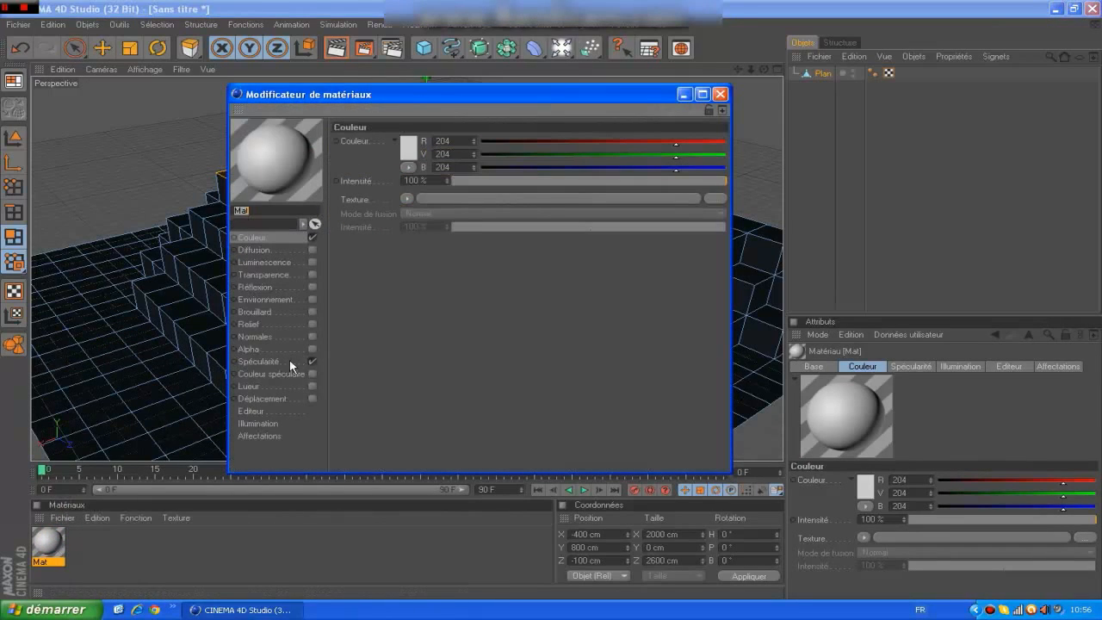
pyautogui.click(315, 360)
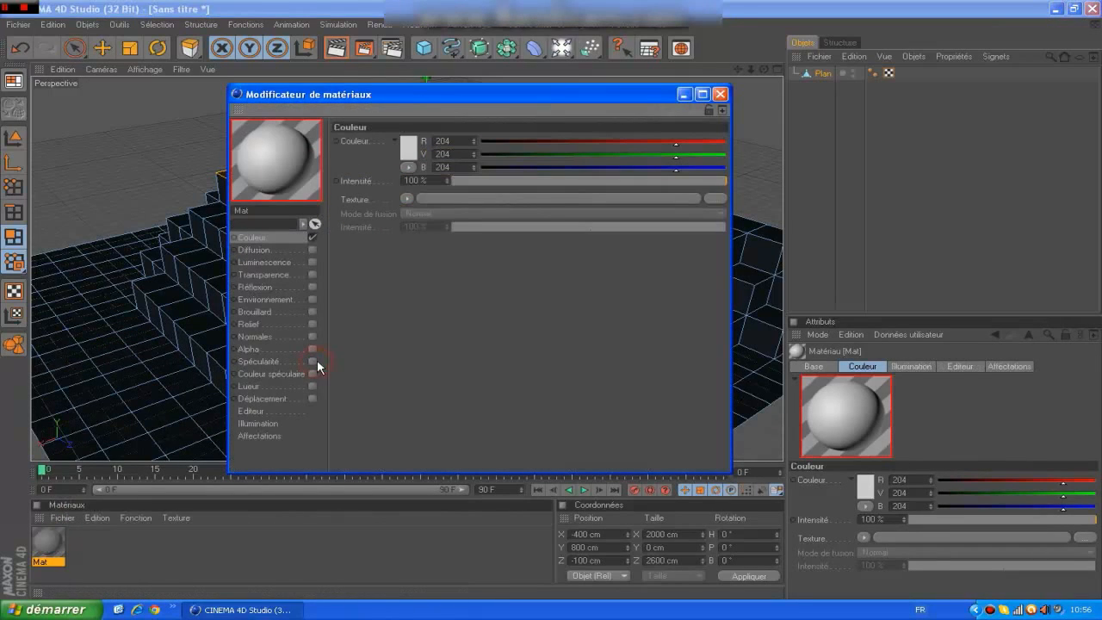
pyautogui.click(279, 237)
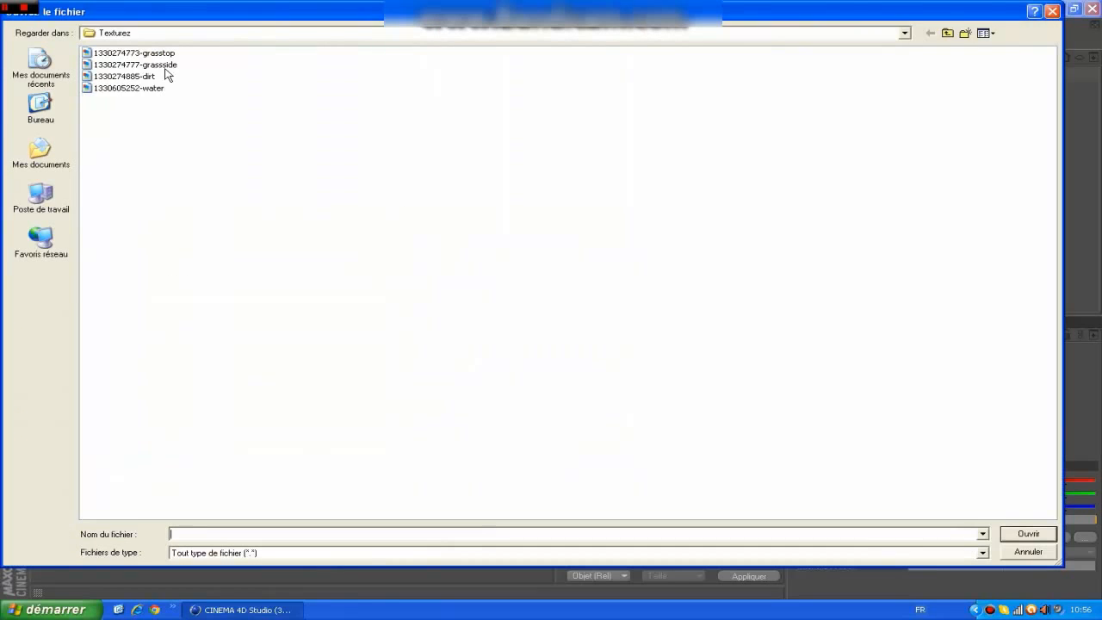
pyautogui.click(981, 34)
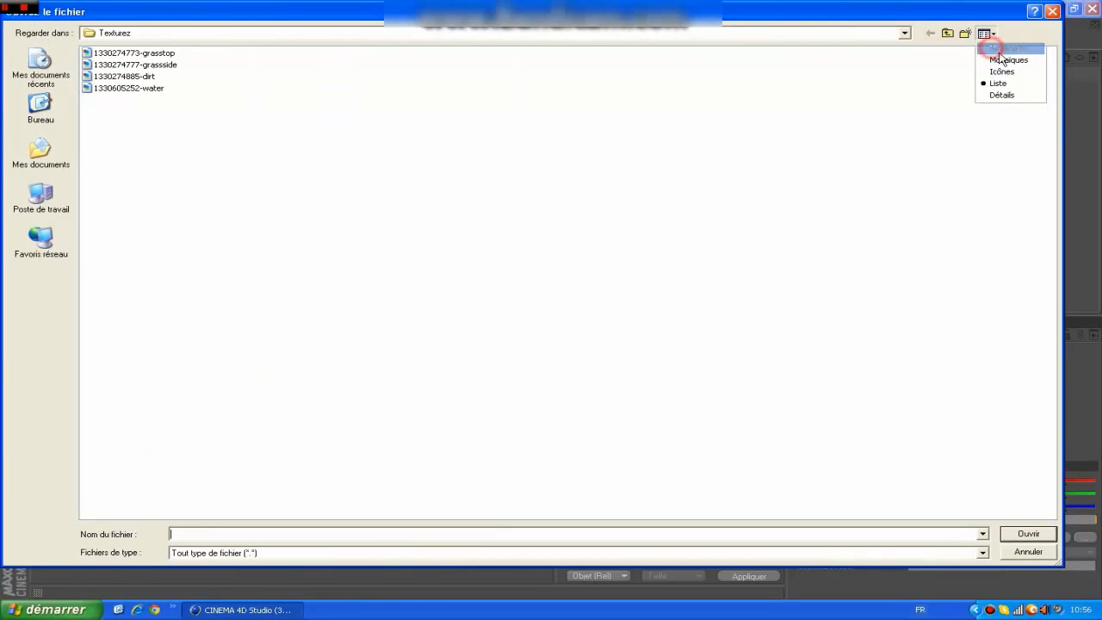
pyautogui.click(996, 46)
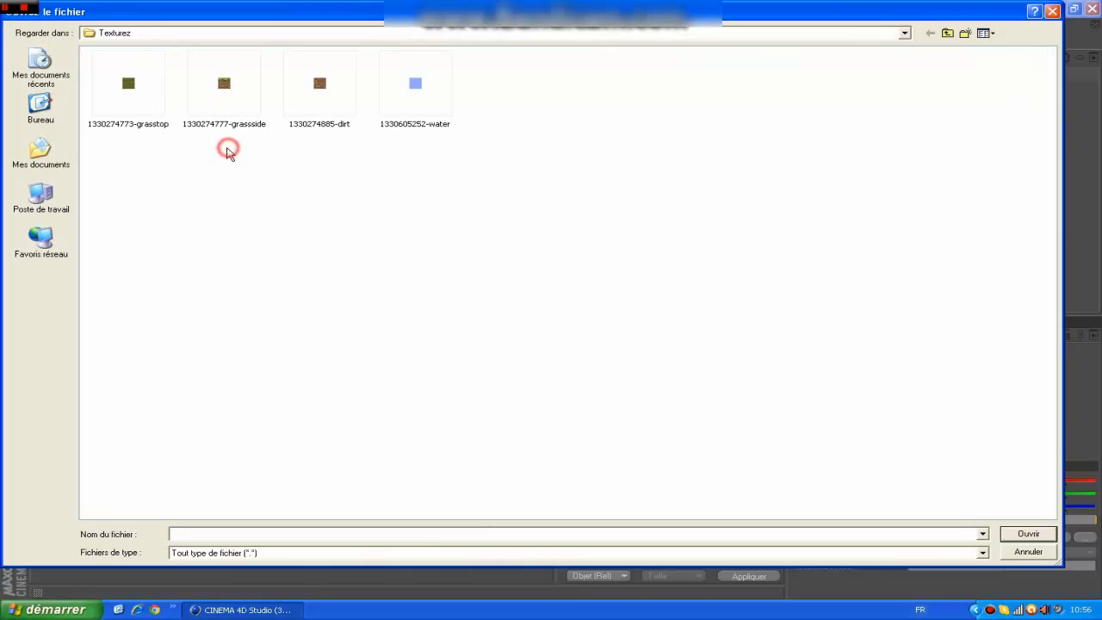
pyautogui.click(127, 85)
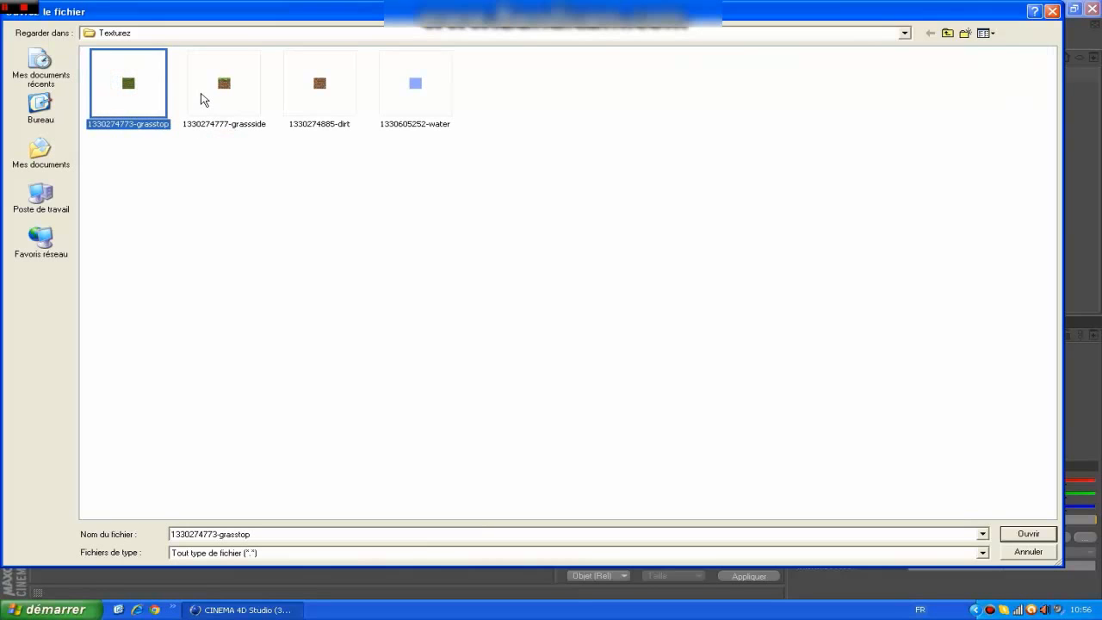
pyautogui.click(200, 96)
pyautogui.click(139, 92)
pyautogui.click(228, 86)
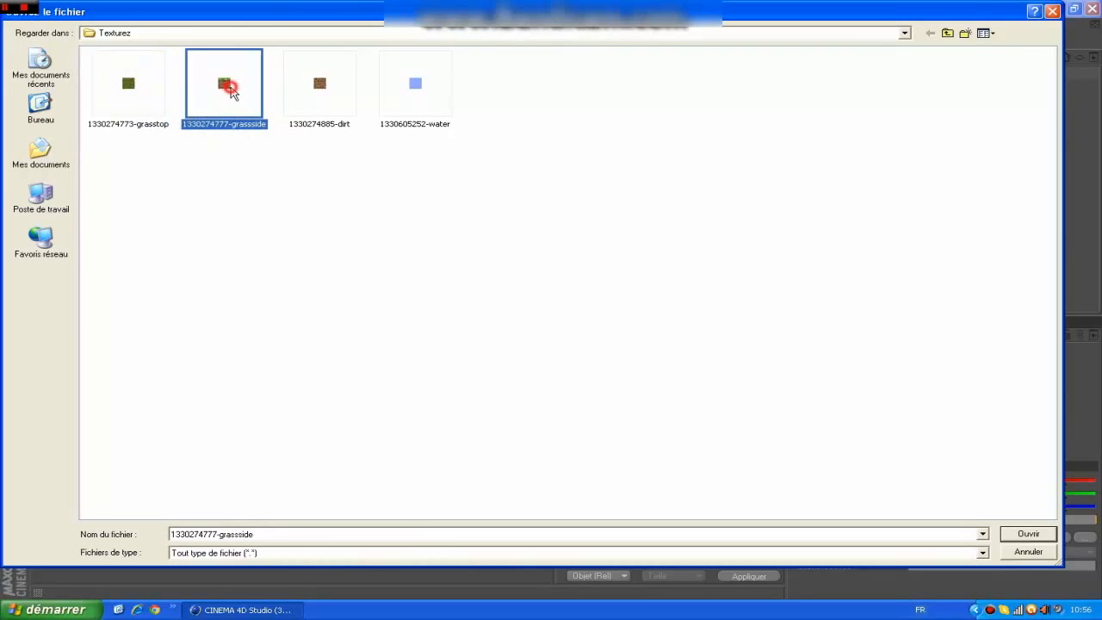
pyautogui.click(1028, 533)
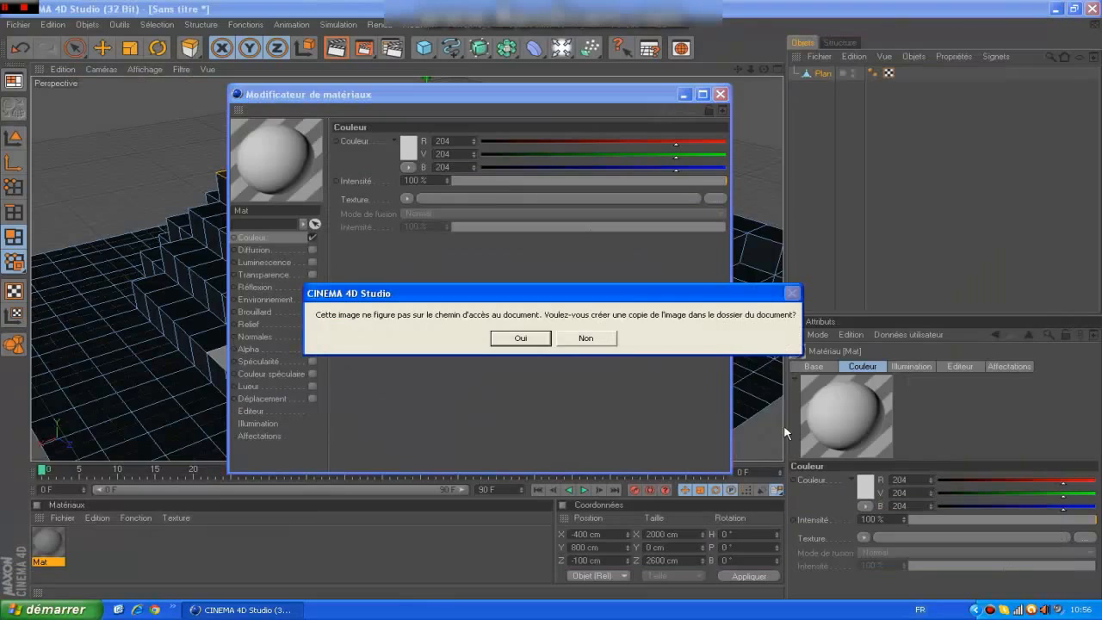
pyautogui.click(521, 338)
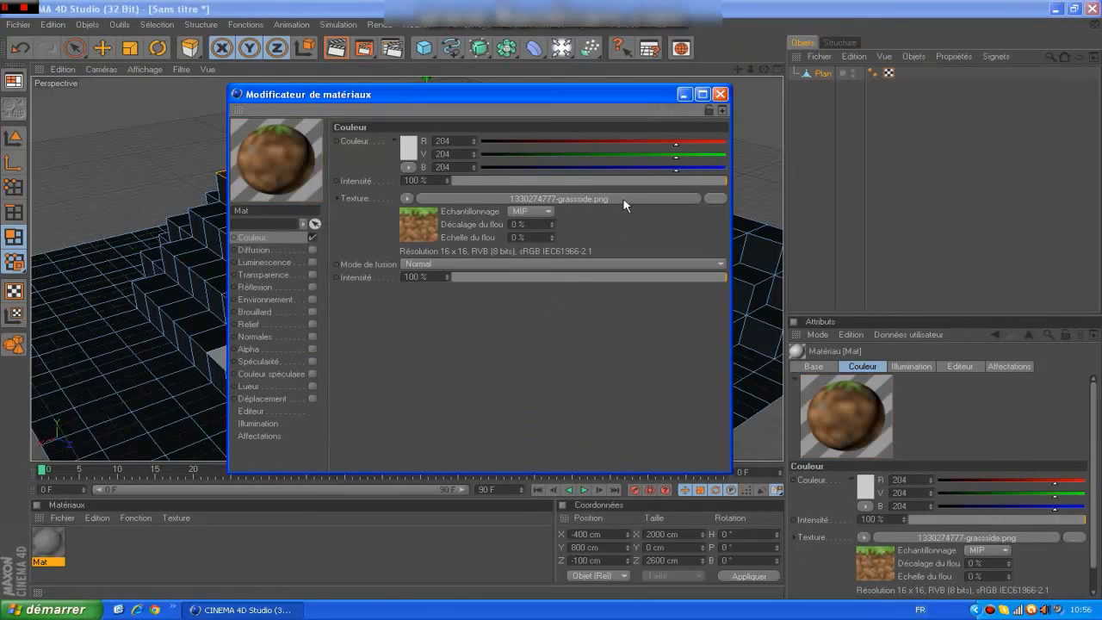
pyautogui.click(719, 95)
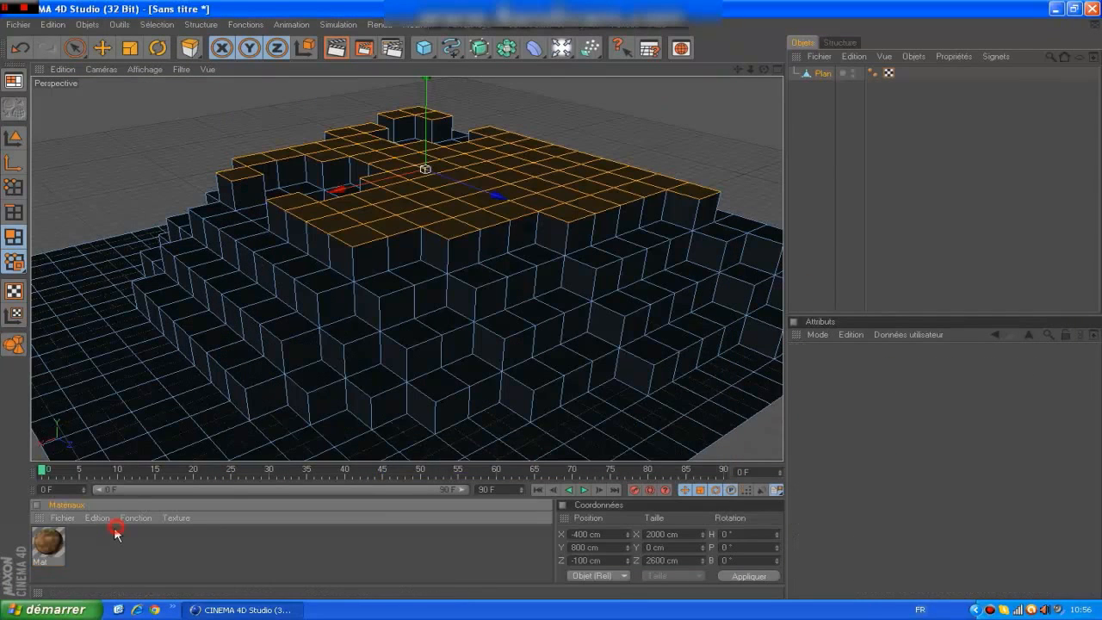
pyautogui.doubleClick(116, 530)
pyautogui.doubleClick(48, 542)
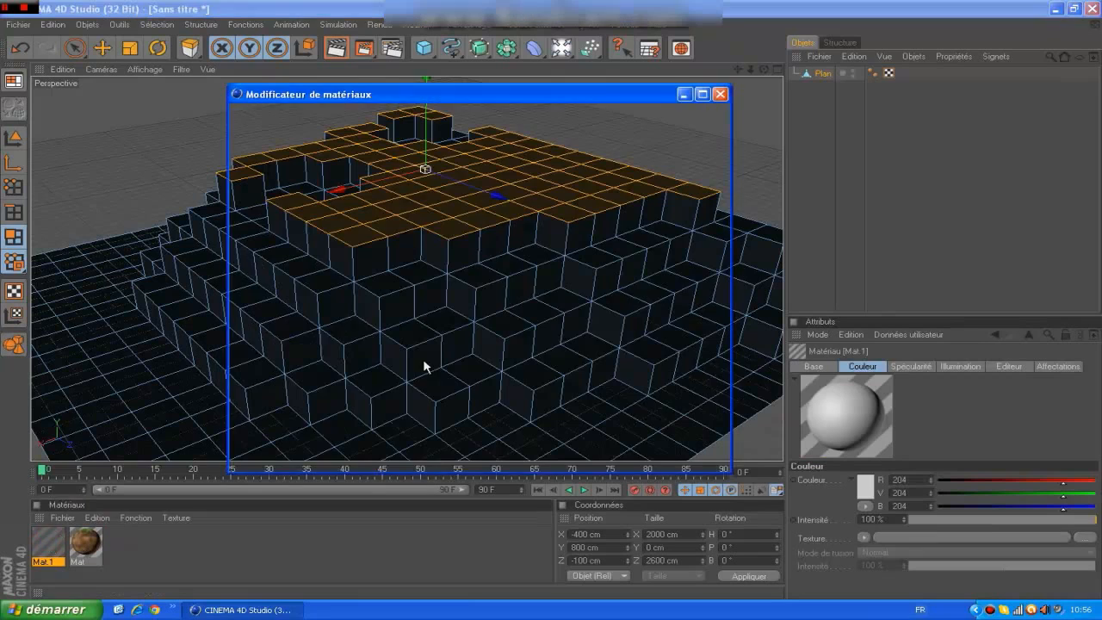
pyautogui.click(506, 207)
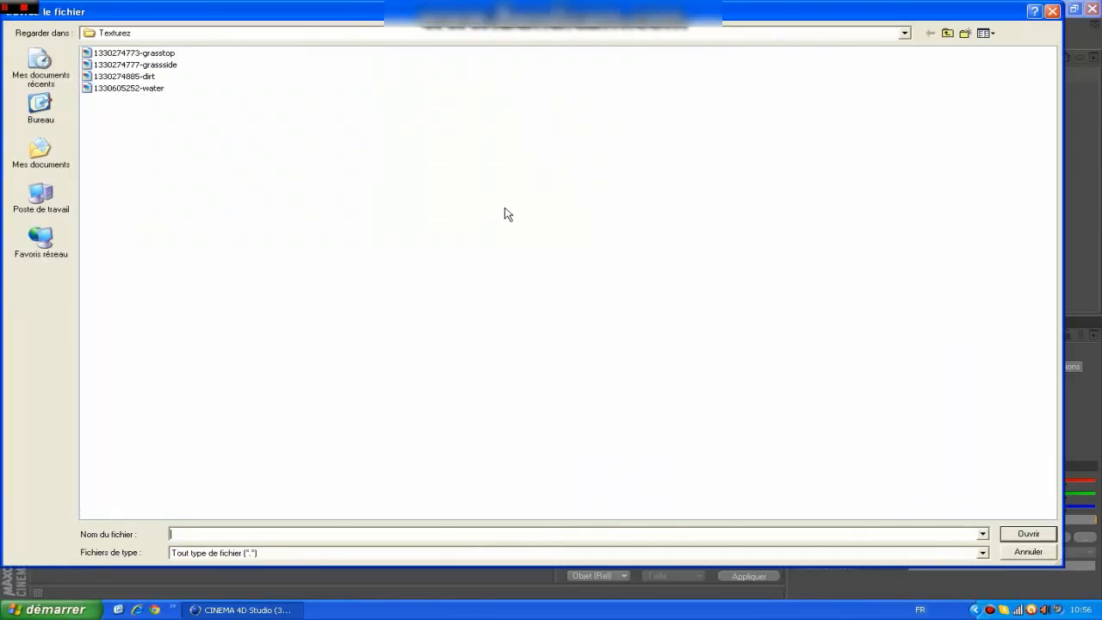
pyautogui.click(982, 34)
pyautogui.click(988, 53)
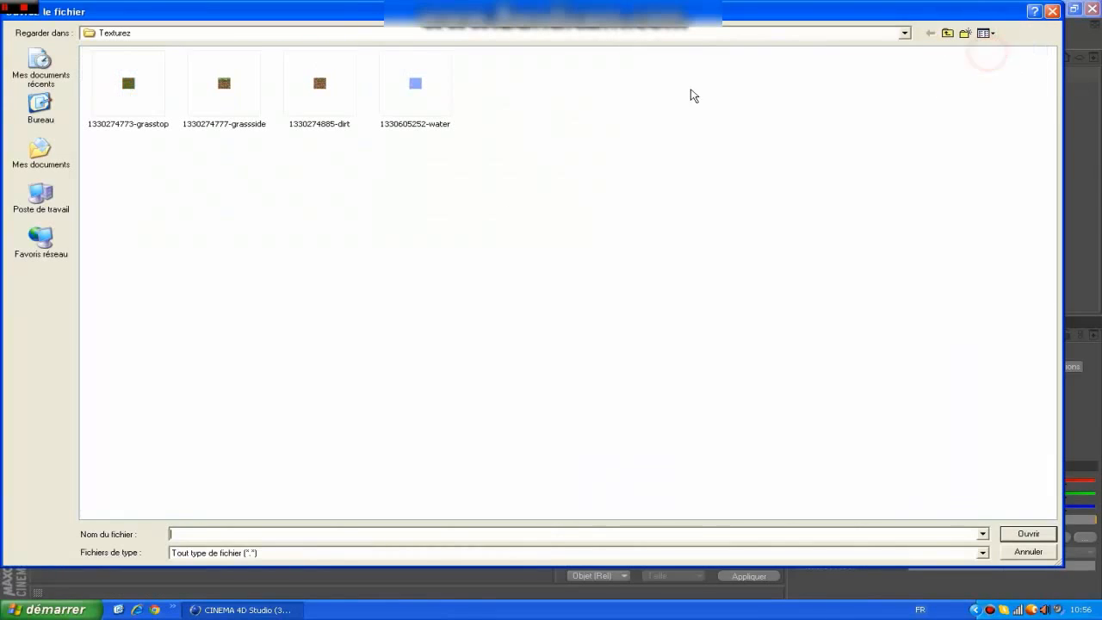
pyautogui.click(153, 100)
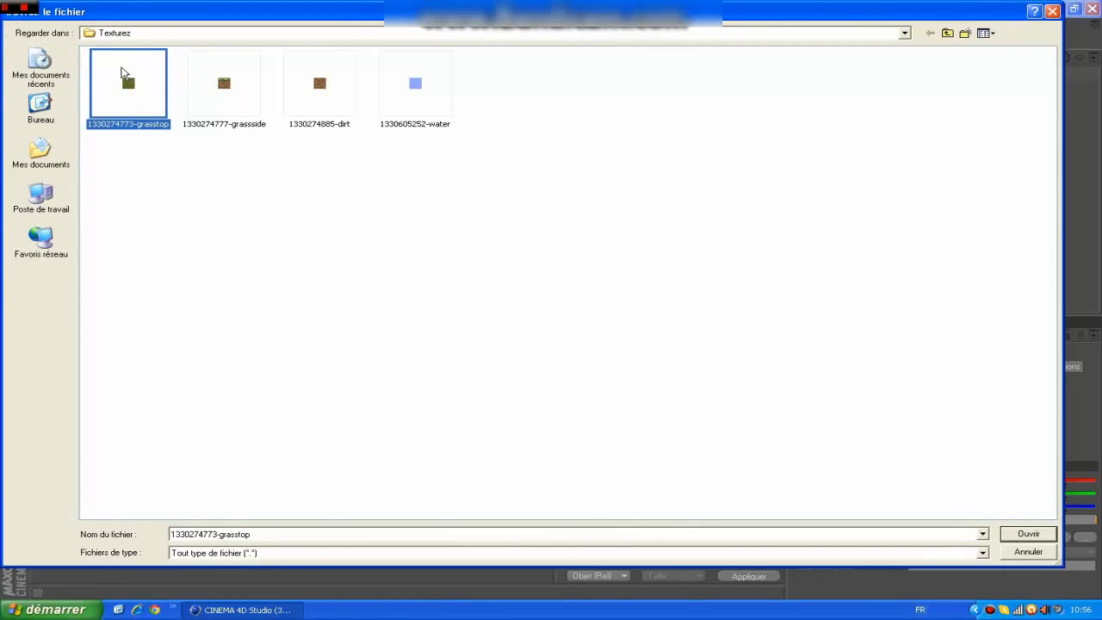
pyautogui.doubleClick(122, 69)
pyautogui.click(519, 338)
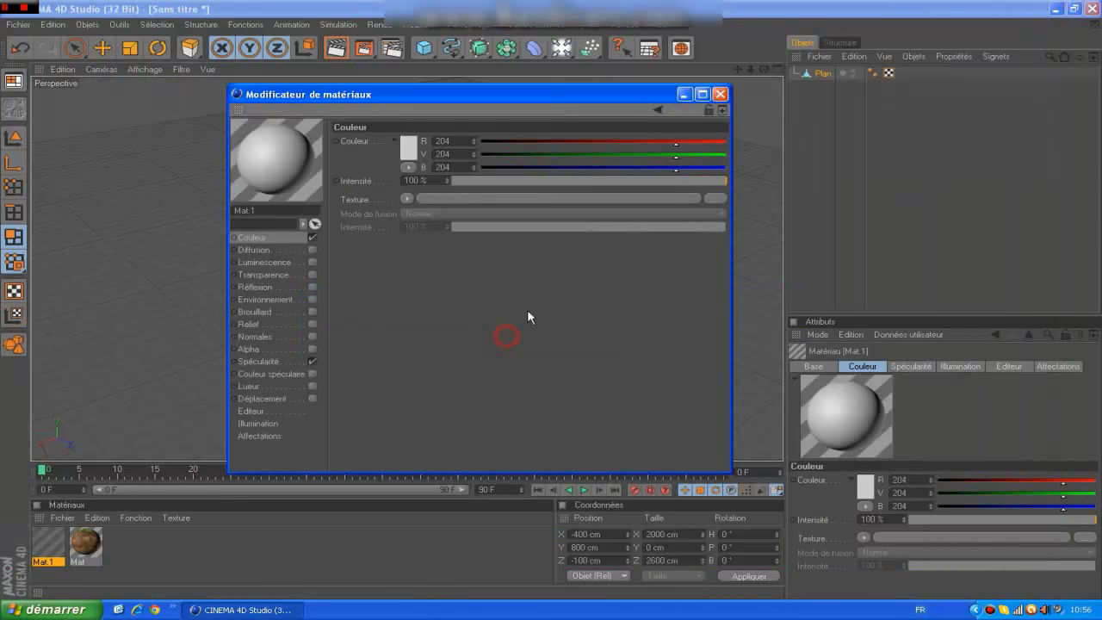
pyautogui.click(720, 94)
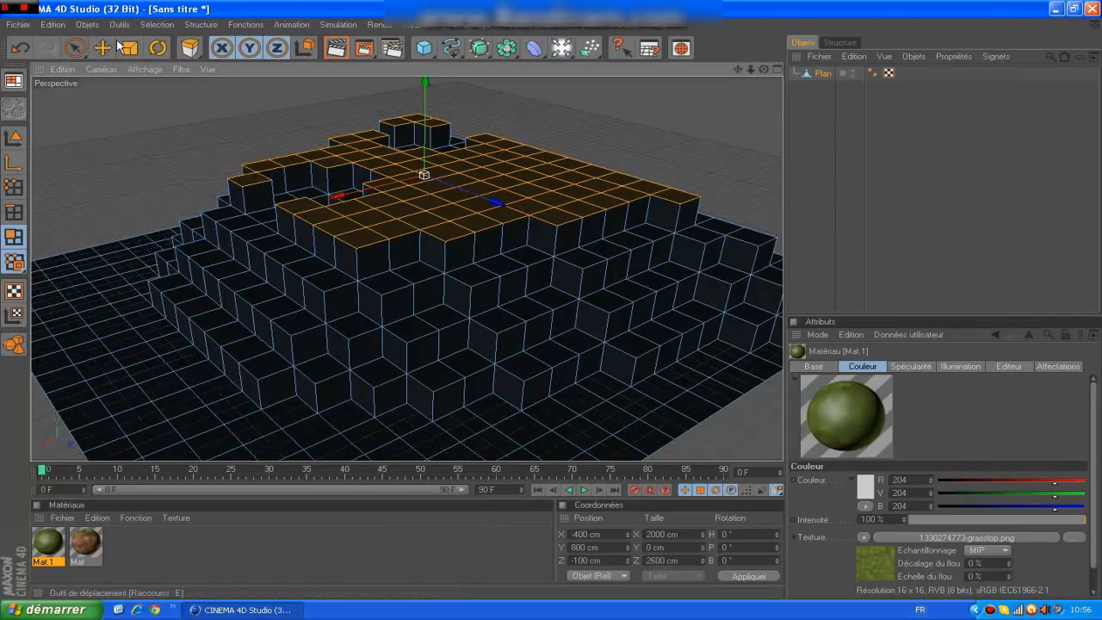
# Brush-select all upward-facing polygons of the terrain in the top view, using a selection radius of 20.
pyautogui.click(71, 49)
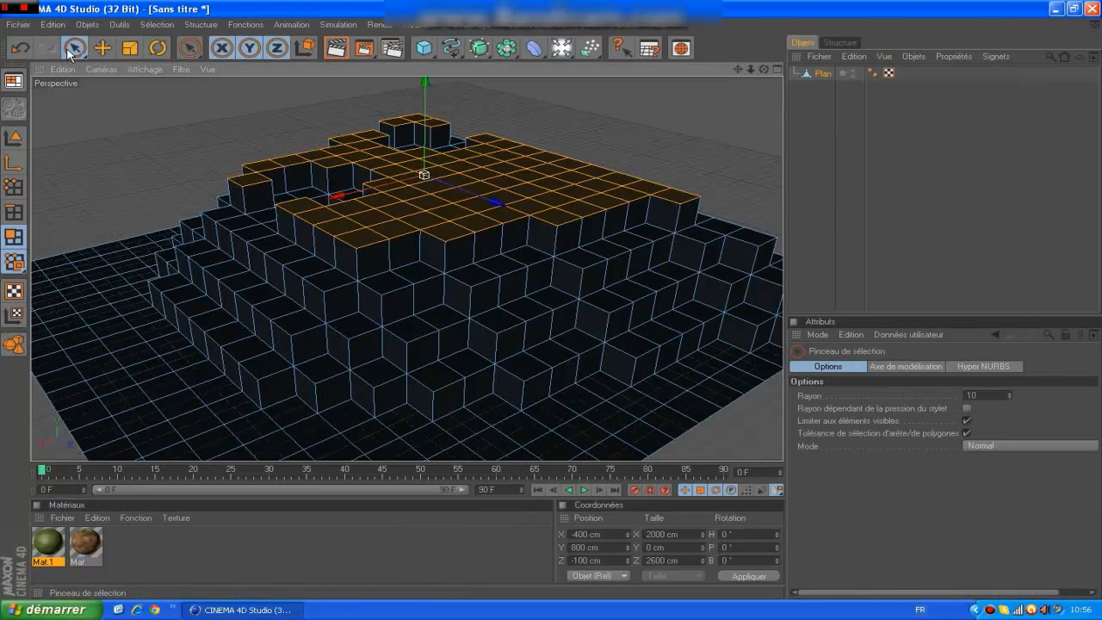
pyautogui.press('F2')
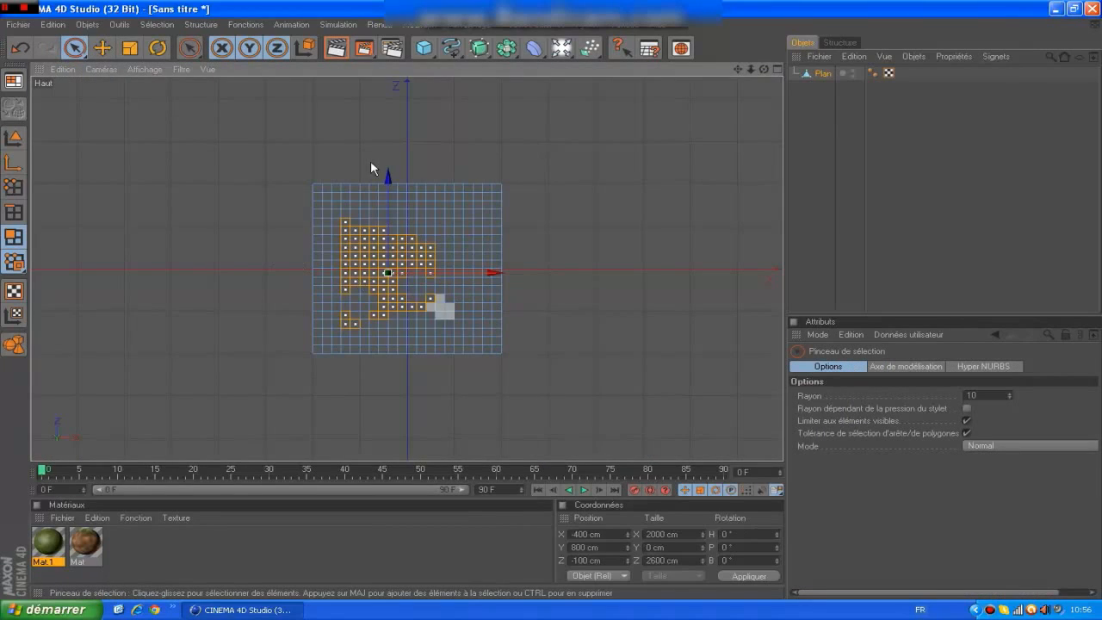
pyautogui.click(978, 394)
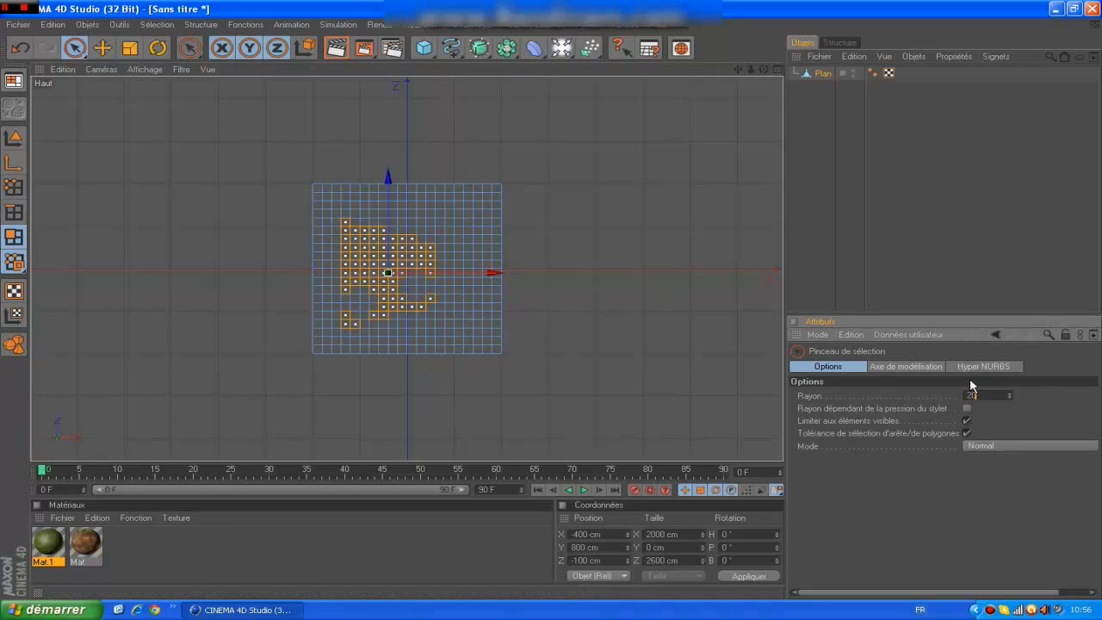
pyautogui.moveTo(469, 344)
pyautogui.mouseDown()
pyautogui.moveTo(474, 293)
pyautogui.moveTo(434, 269)
pyautogui.moveTo(482, 276)
pyautogui.moveTo(352, 280)
pyautogui.moveTo(357, 250)
pyautogui.moveTo(413, 391)
pyautogui.moveTo(405, 284)
pyautogui.moveTo(331, 252)
pyautogui.moveTo(310, 348)
pyautogui.moveTo(370, 198)
pyautogui.moveTo(507, 303)
pyautogui.mouseUp()
pyautogui.click(568, 292)
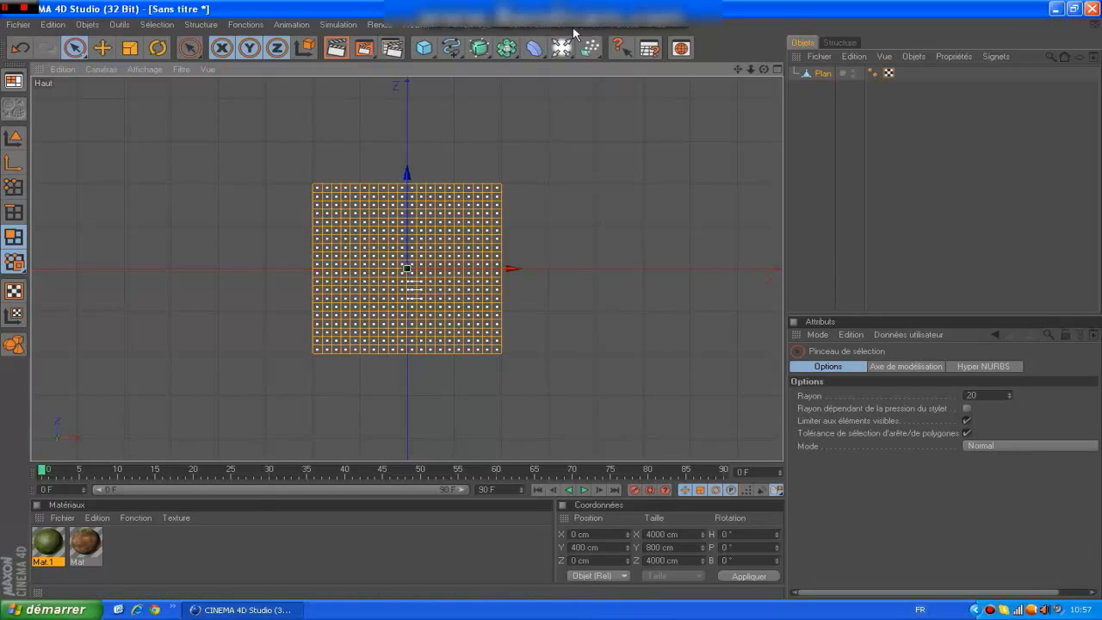
pyautogui.press('F1')
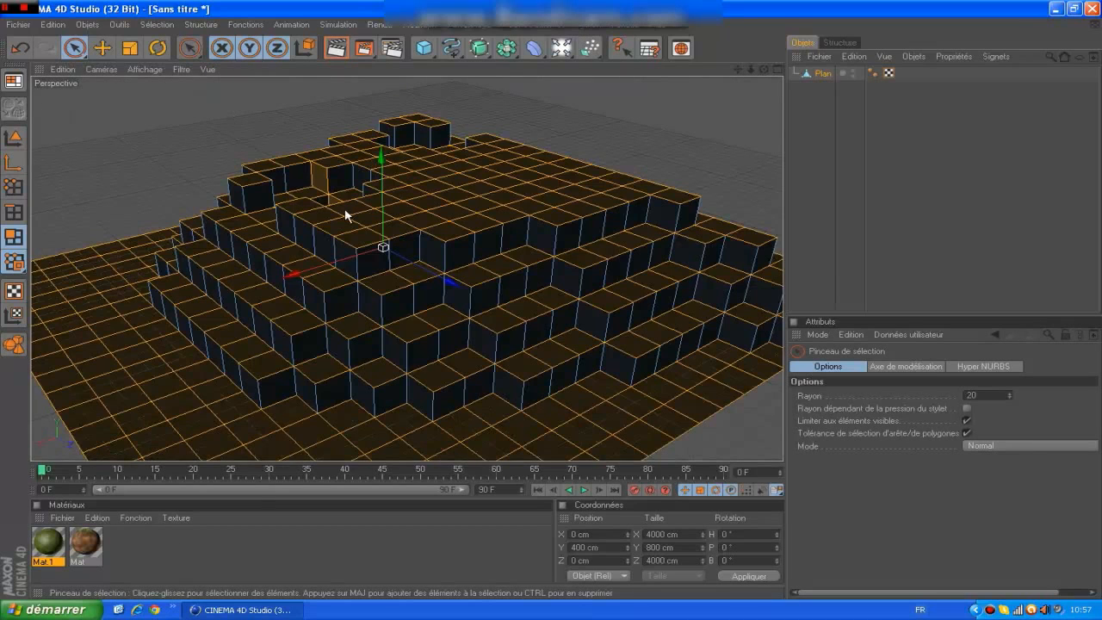
# Apply the grass-top material to the selected upper faces of the terrain, then deselect the object.
pyautogui.moveTo(55, 551); pyautogui.dragTo(76, 514)
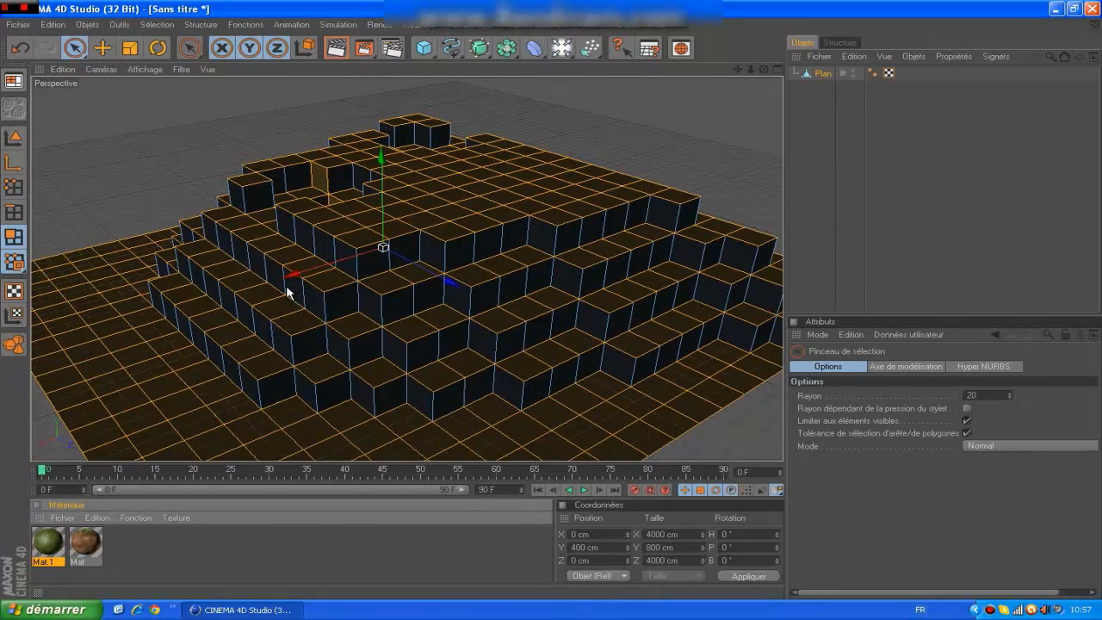
pyautogui.moveTo(287, 292); pyautogui.dragTo(289, 295)
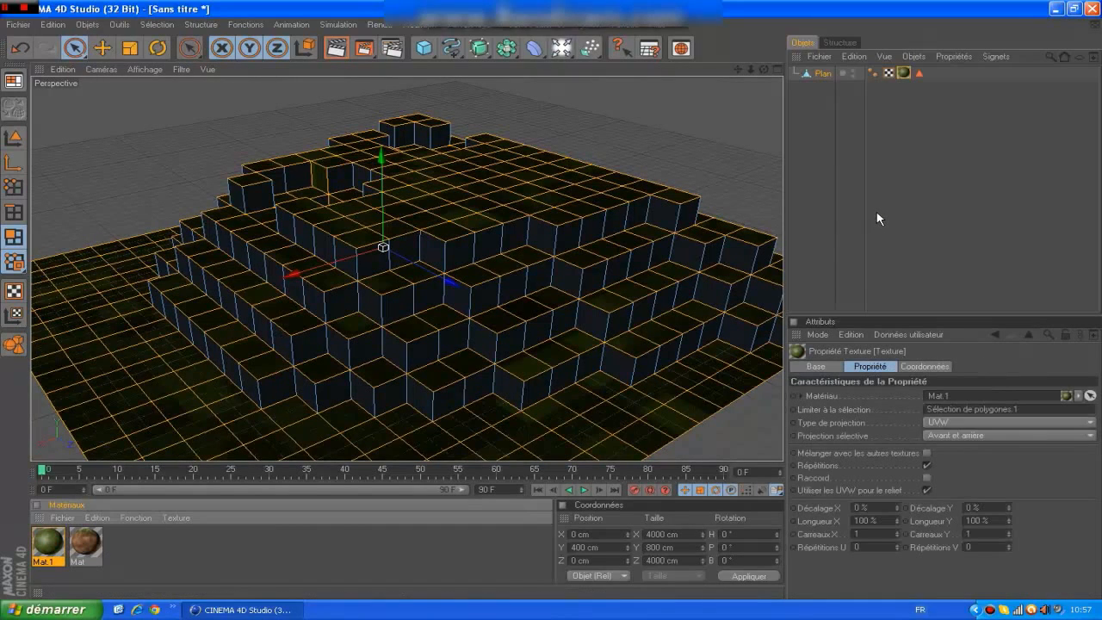
pyautogui.click(876, 212)
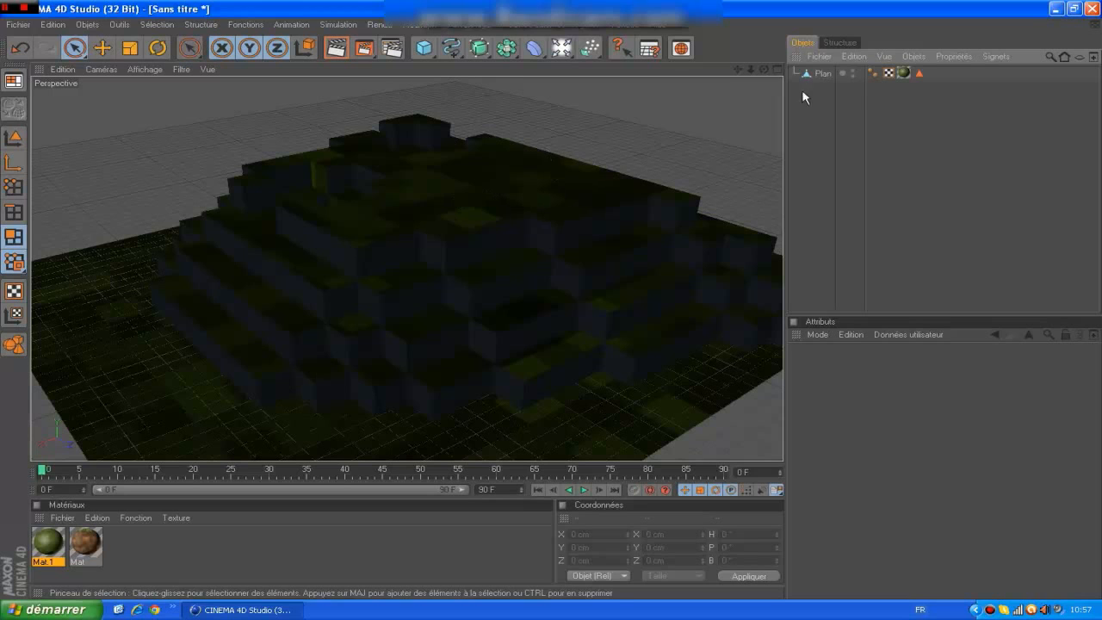
# Set the projection type of the grass-top texture on the Plan object to Cubique.
pyautogui.moveTo(764, 70)
pyautogui.mouseDown()
pyautogui.moveTo(877, 62)
pyautogui.moveTo(925, 99)
pyautogui.moveTo(714, 76)
pyautogui.moveTo(763, 74)
pyautogui.mouseUp()
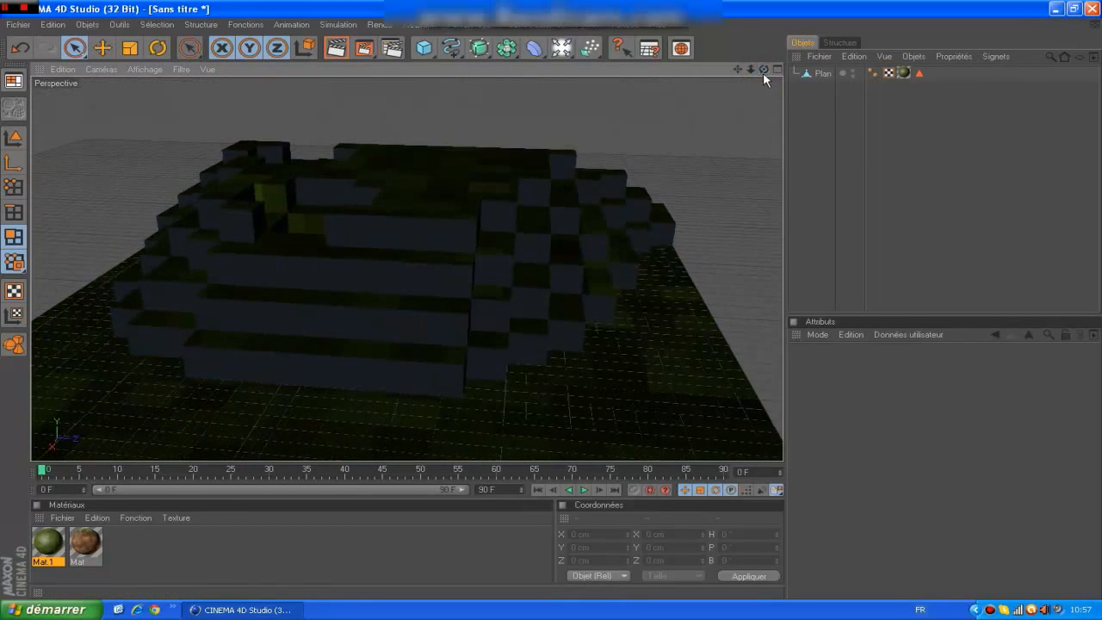
pyautogui.click(904, 72)
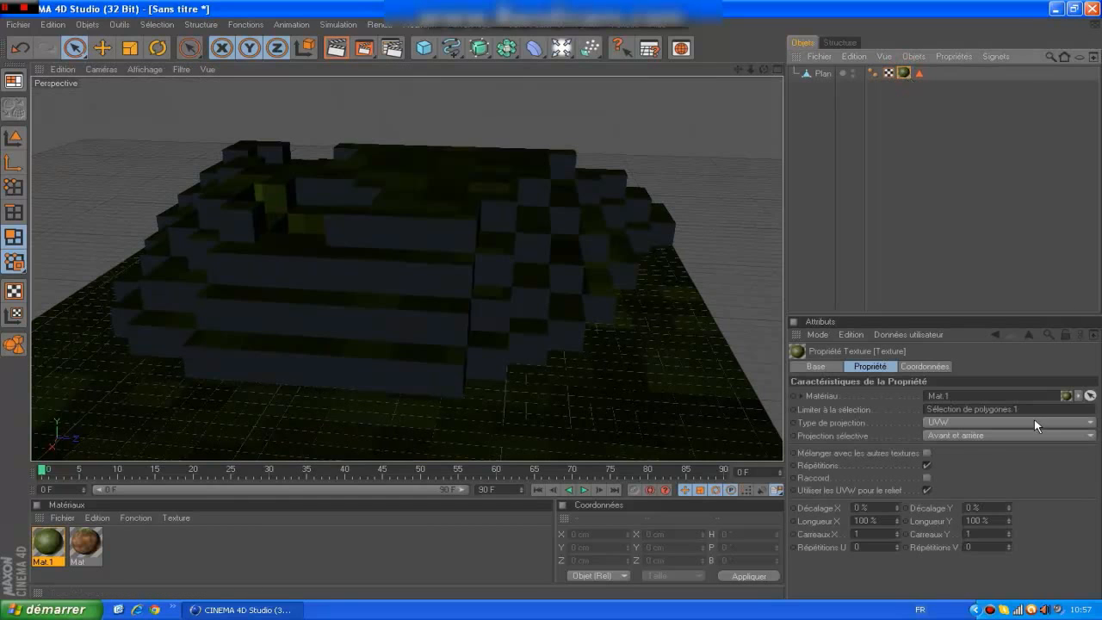
pyautogui.click(956, 422)
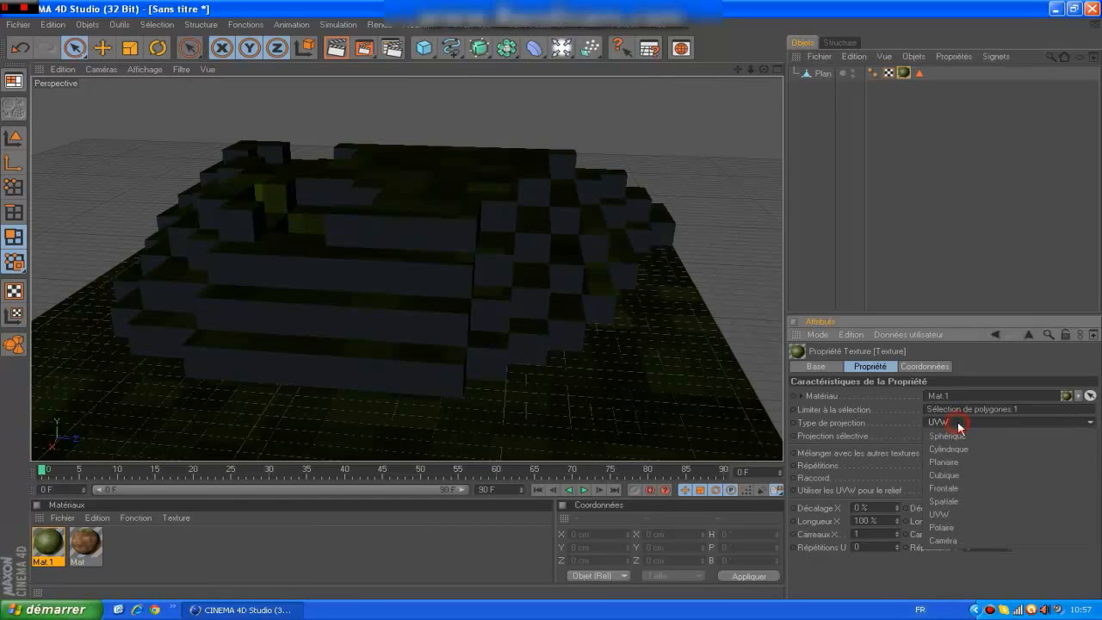
pyautogui.click(958, 472)
pyautogui.click(936, 280)
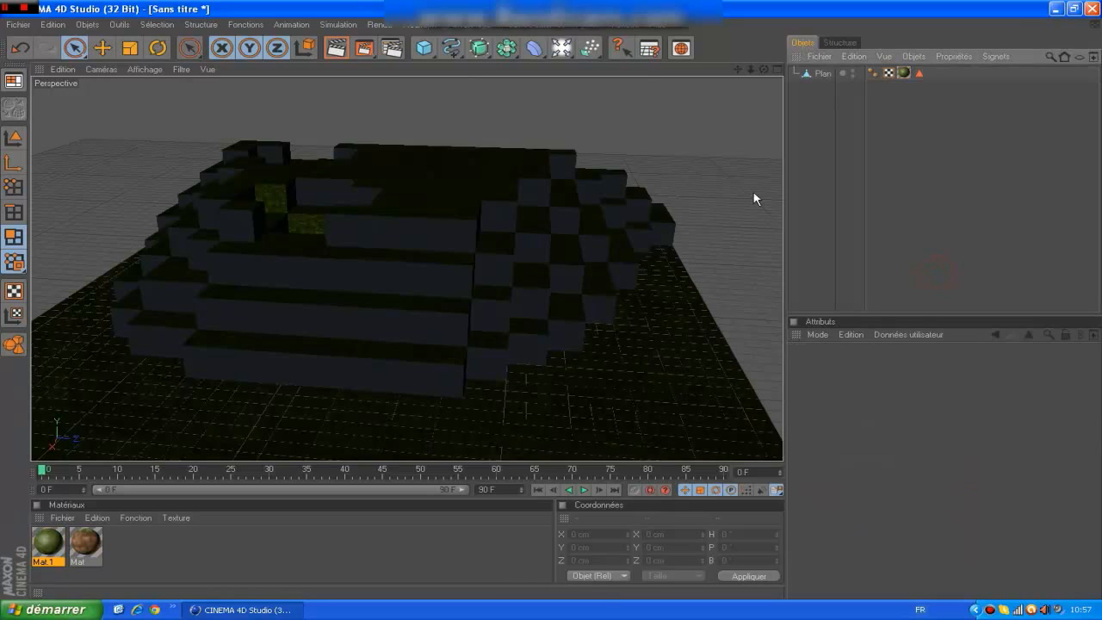
# Render the perspective view to check the grass texture on the terrain's upper faces.
pyautogui.moveTo(762, 69); pyautogui.dragTo(760, 71)
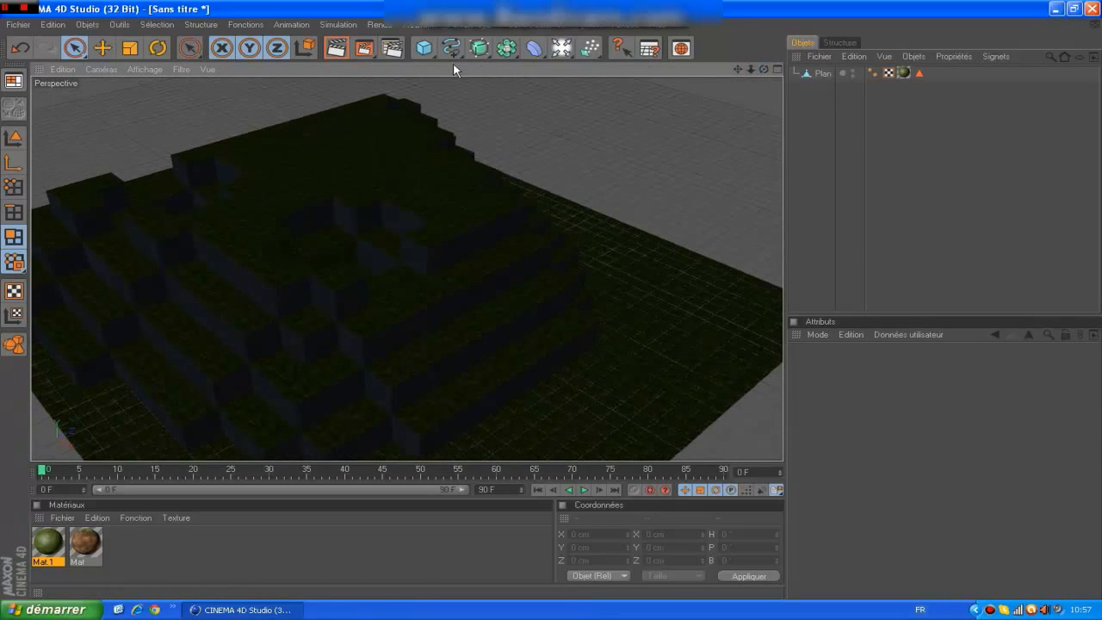
pyautogui.click(336, 48)
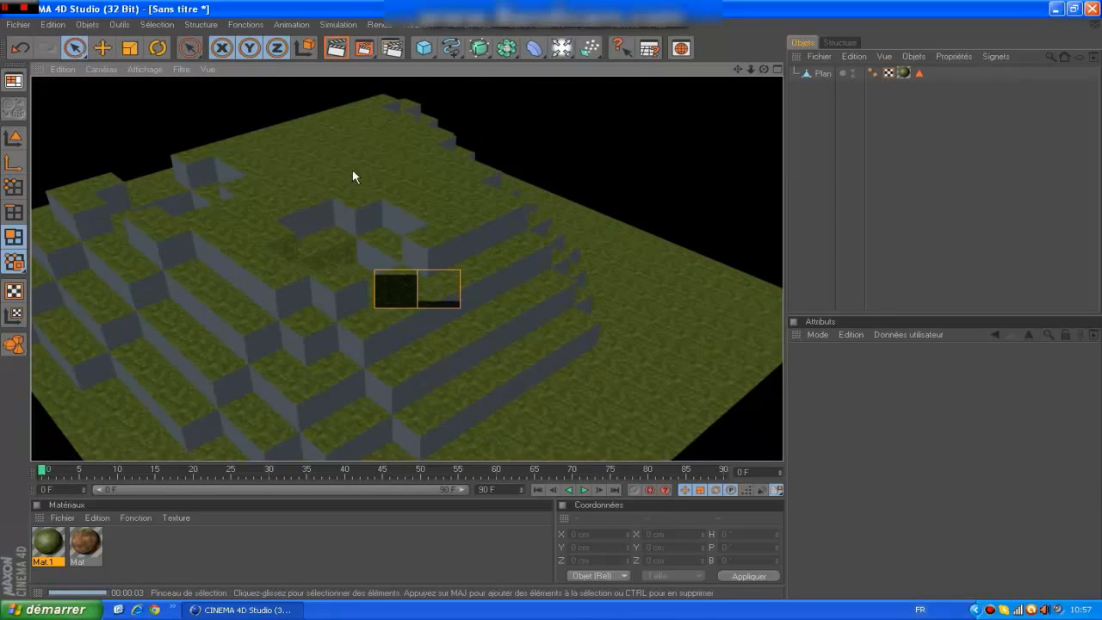
pyautogui.click(334, 49)
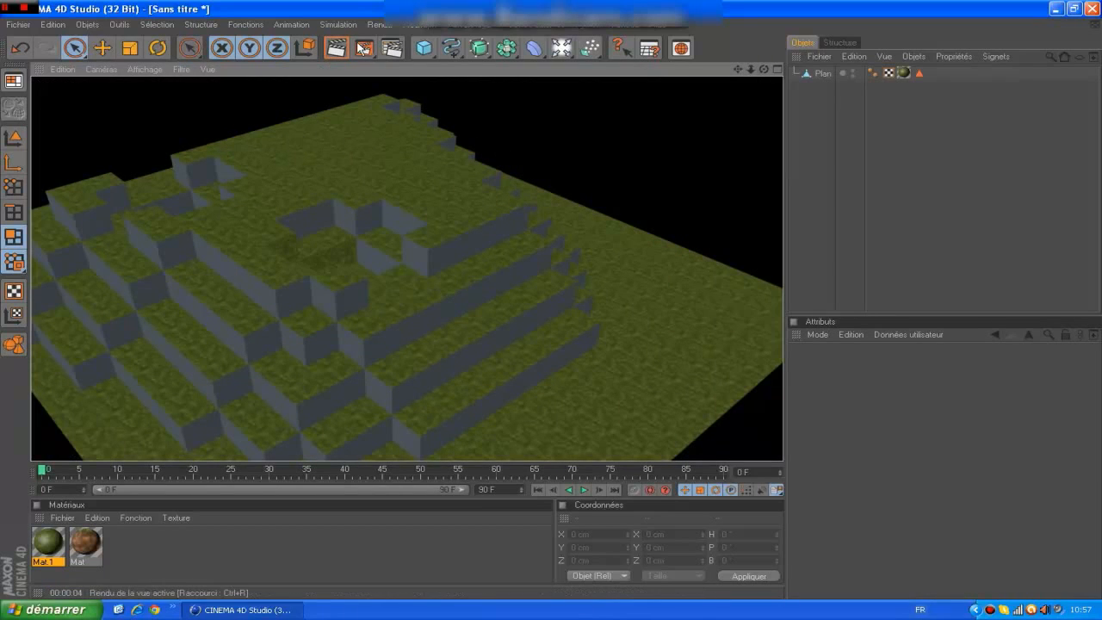
pyautogui.click(895, 159)
# Reselect the Plan object and activate loop selection for its polygons.
pyautogui.moveTo(763, 69)
pyautogui.mouseDown()
pyautogui.moveTo(781, 65)
pyautogui.moveTo(756, 50)
pyautogui.moveTo(747, 58)
pyautogui.moveTo(758, 63)
pyautogui.mouseUp()
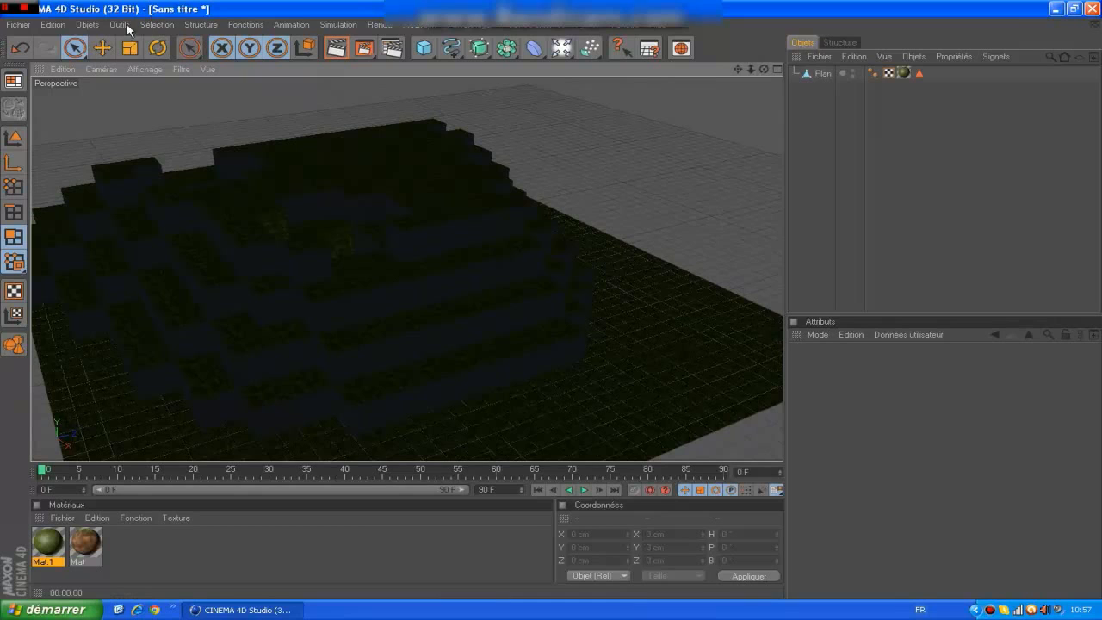
pyautogui.click(156, 25)
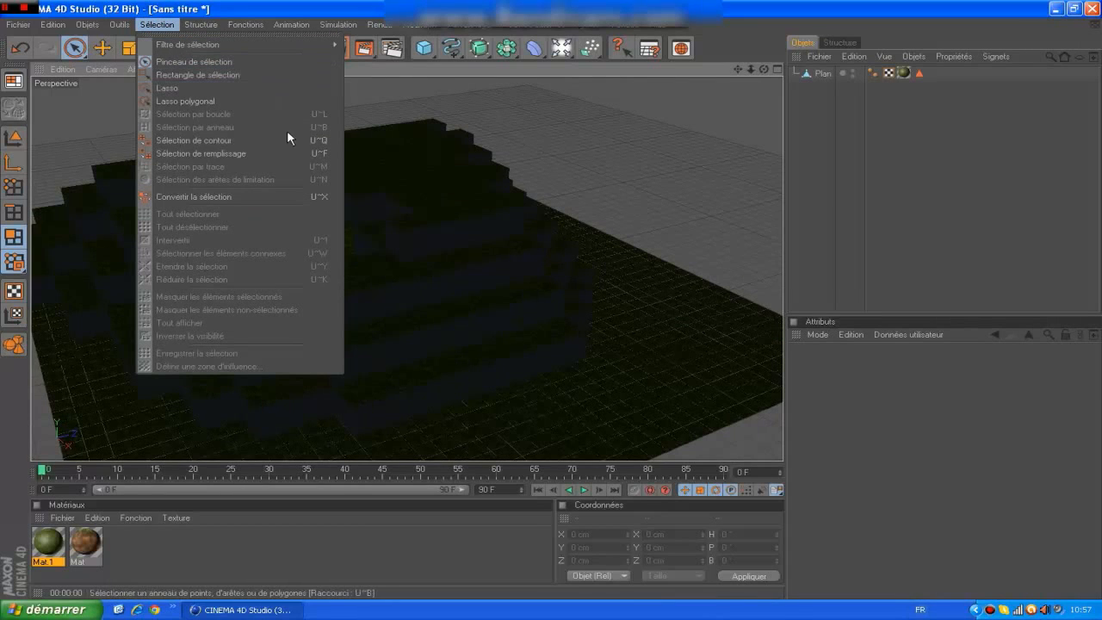
pyautogui.click(810, 75)
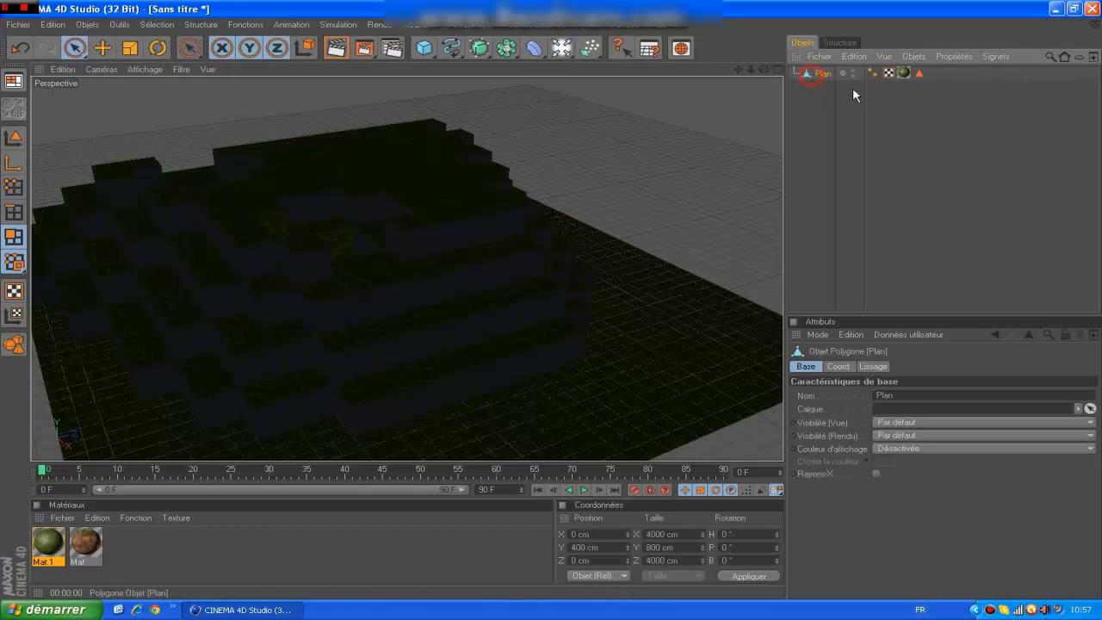
pyautogui.click(159, 25)
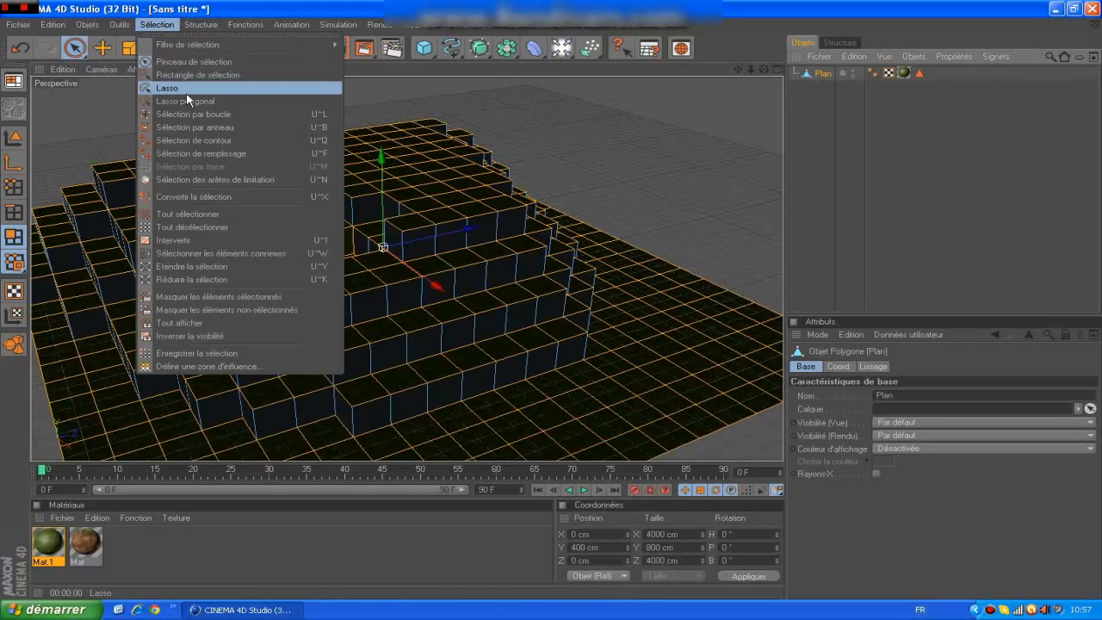
pyautogui.click(220, 115)
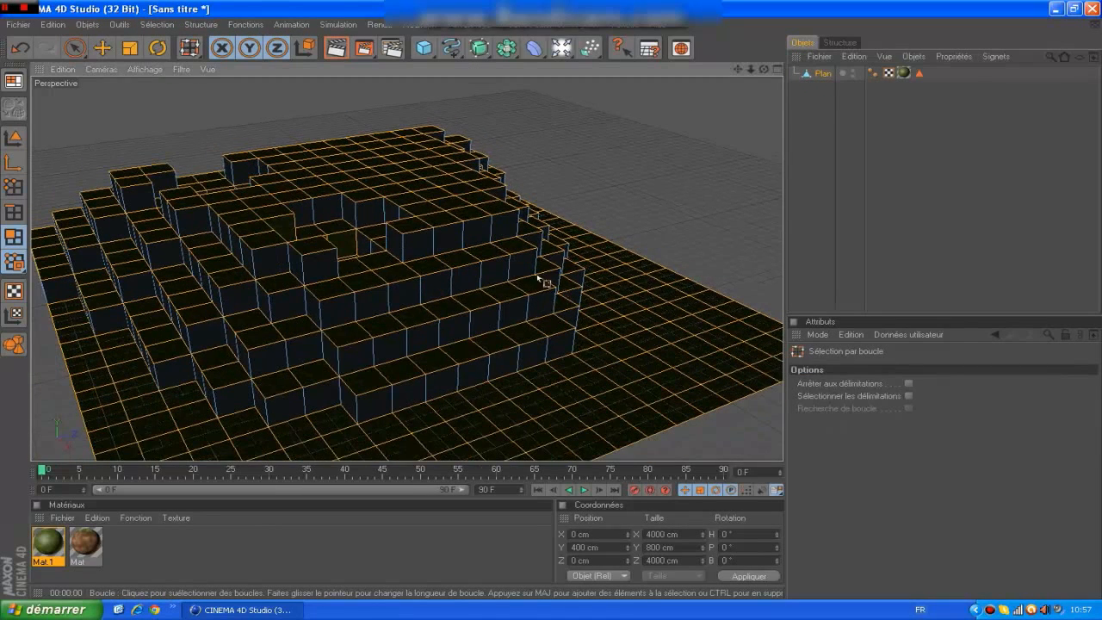
pyautogui.click(328, 390)
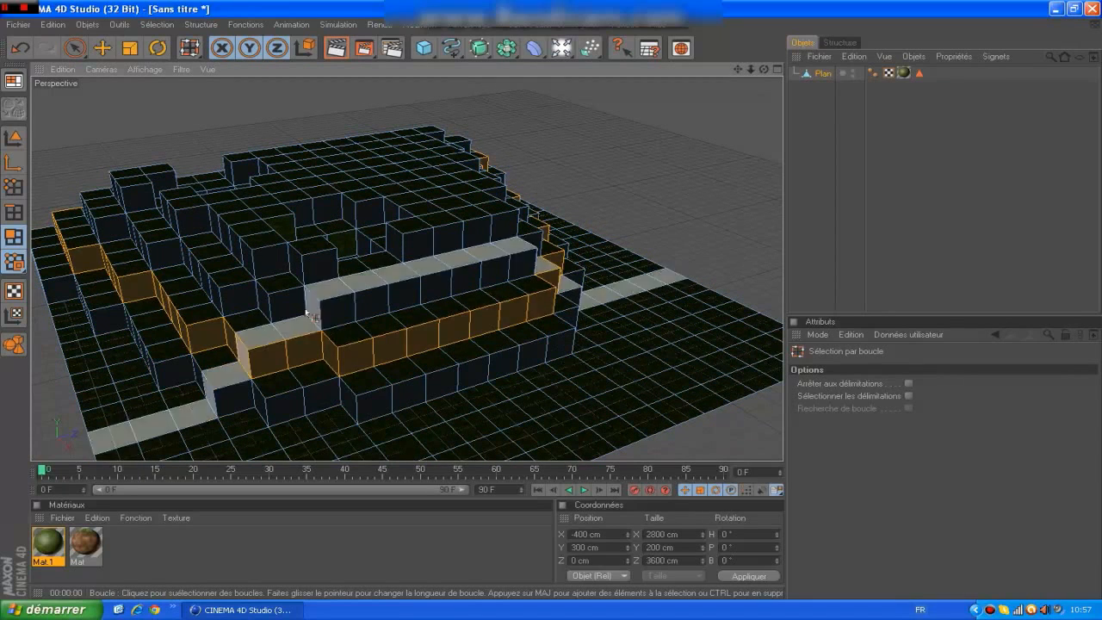
pyautogui.click(303, 302)
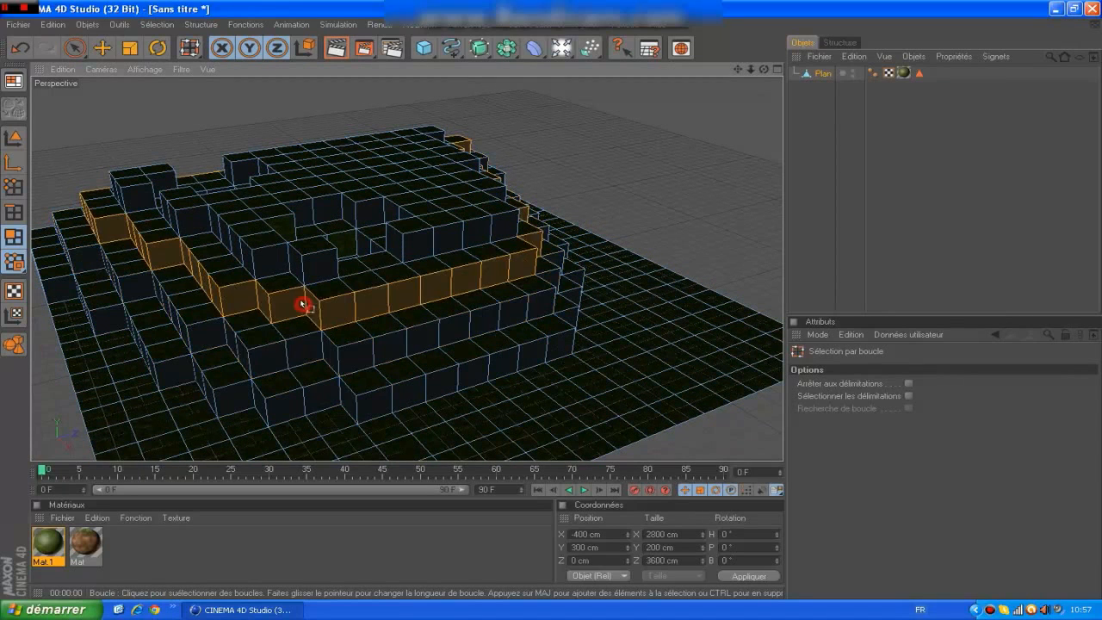
pyautogui.click(293, 256)
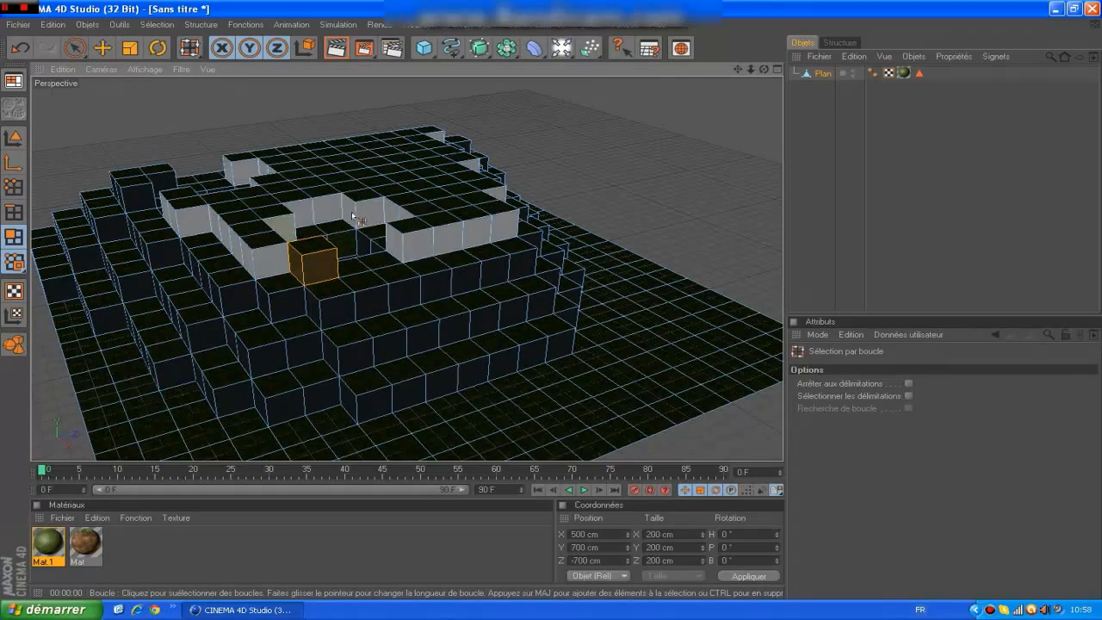
# Loop-select the side faces of all terrain levels together, including the hole walls and the separate raised blocks.
pyautogui.click(358, 213)
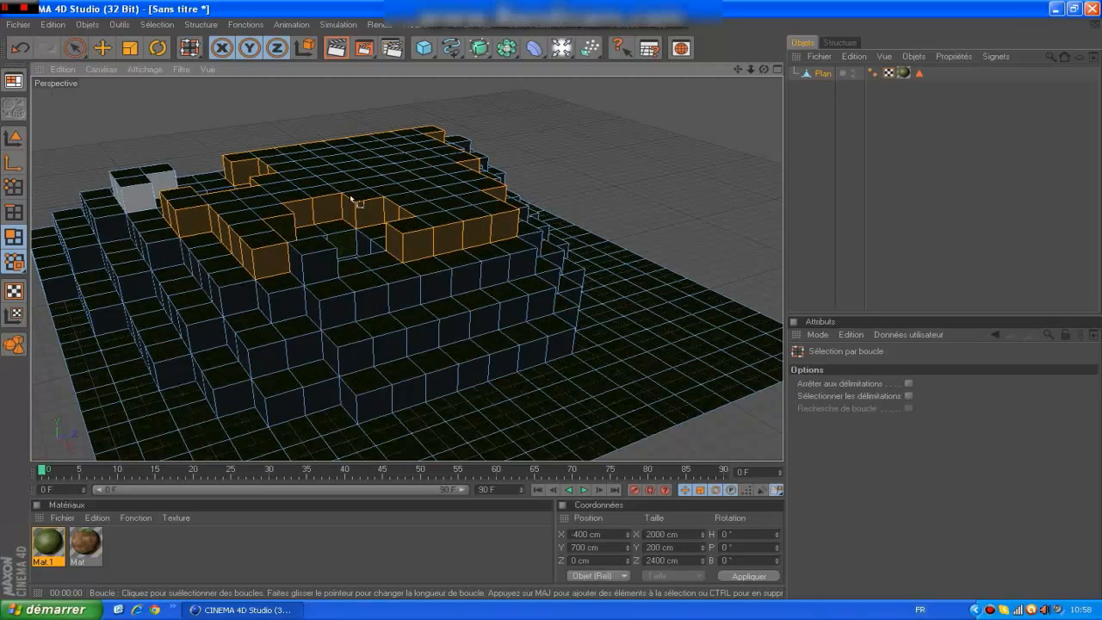
pyautogui.keyDown('shift'); pyautogui.click(140, 198); pyautogui.keyUp('shift')
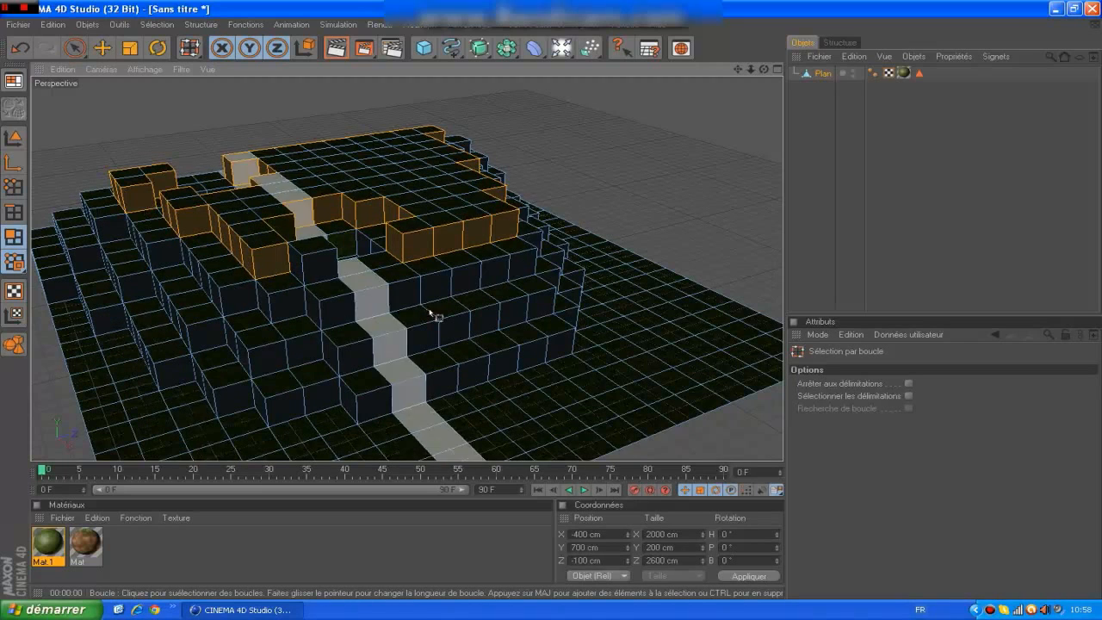
pyautogui.keyDown('shift'); pyautogui.click(191, 260); pyautogui.keyUp('shift')
pyautogui.keyDown('shift'); pyautogui.click(306, 259); pyautogui.keyUp('shift')
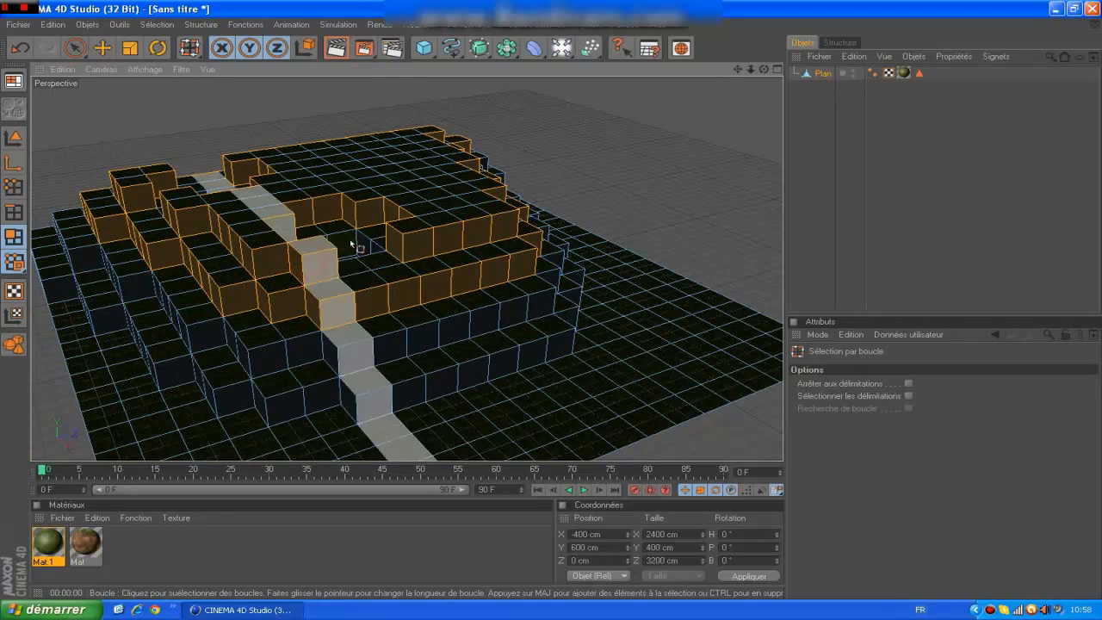
pyautogui.keyDown('shift'); pyautogui.click(495, 323); pyautogui.keyUp('shift')
pyautogui.keyDown('shift'); pyautogui.click(460, 375); pyautogui.keyUp('shift')
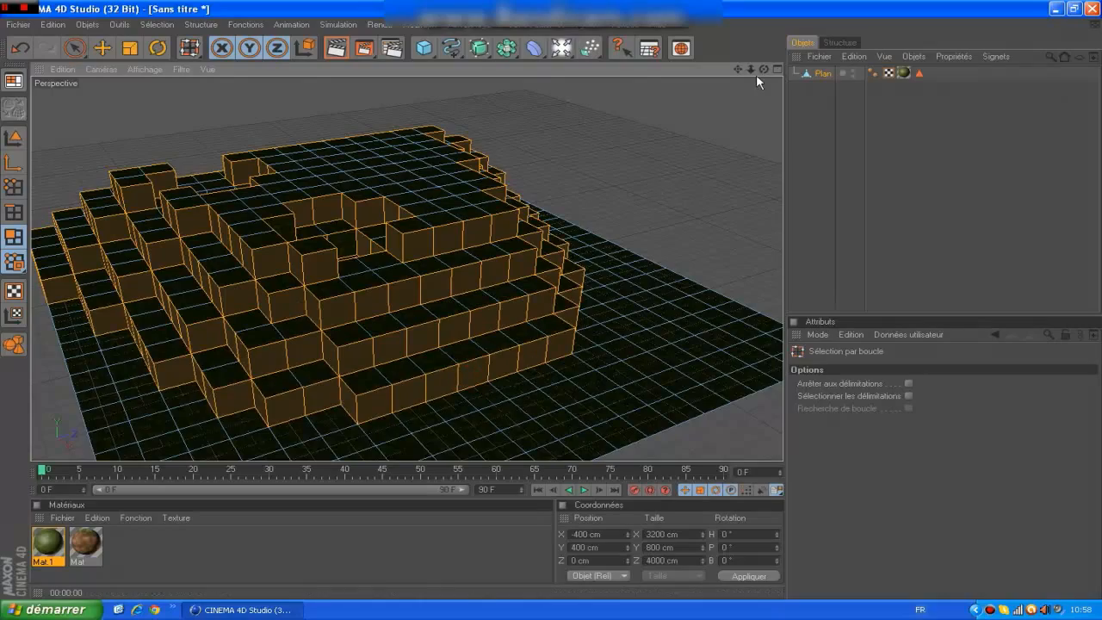
pyautogui.moveTo(763, 69); pyautogui.dragTo(761, 72)
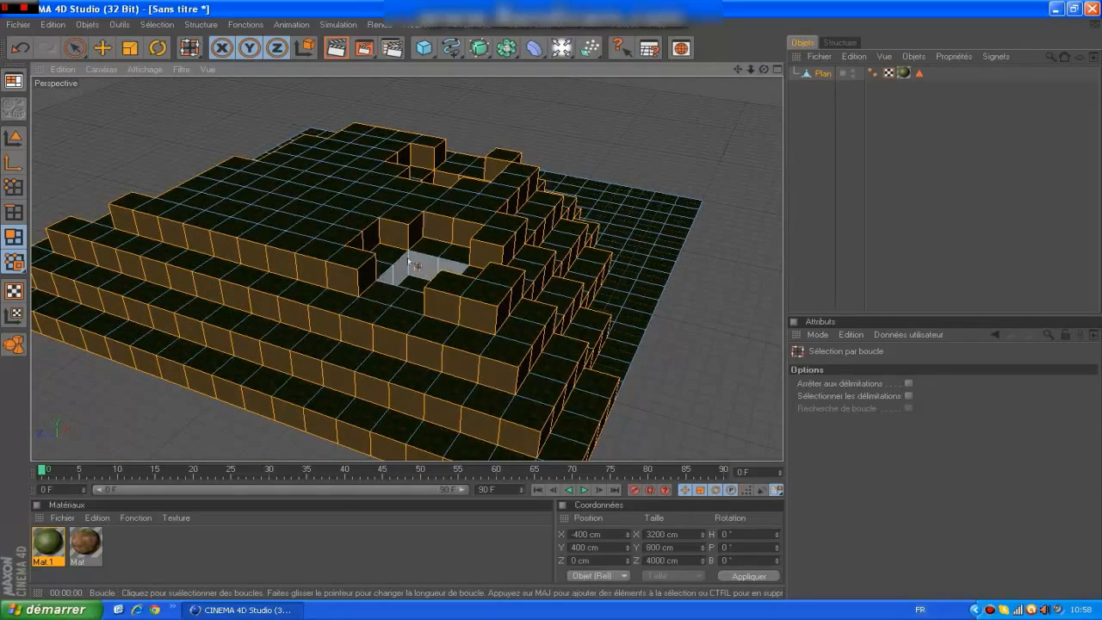
pyautogui.moveTo(764, 72); pyautogui.dragTo(762, 73)
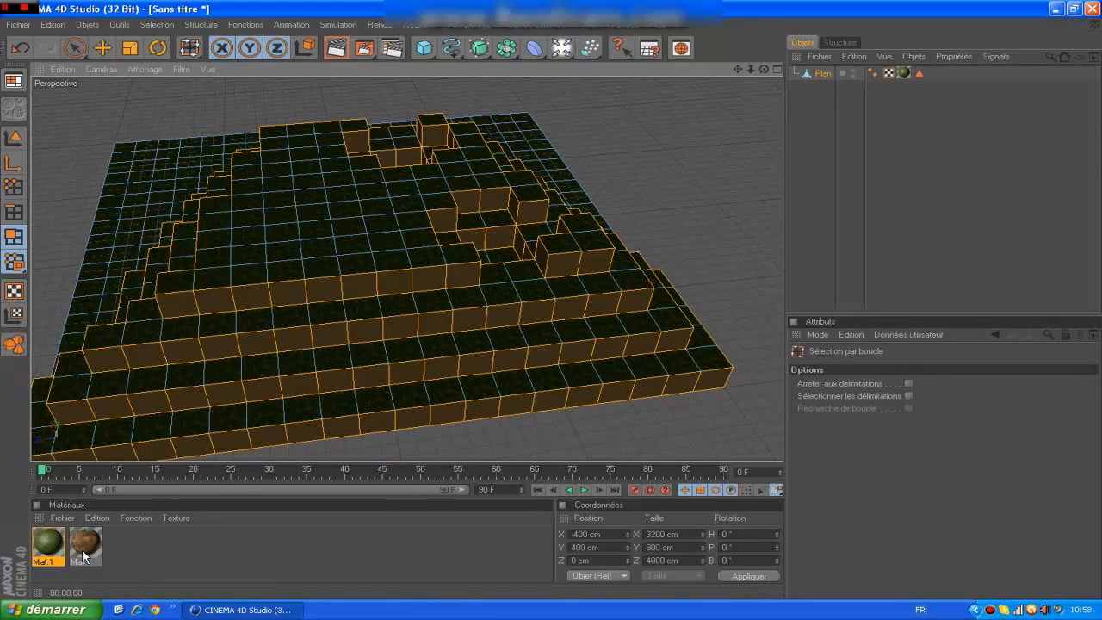
# Apply the grass-side material to the selected side faces of the Plan object and set its projection type to Cubique.
pyautogui.moveTo(83, 557); pyautogui.dragTo(185, 487)
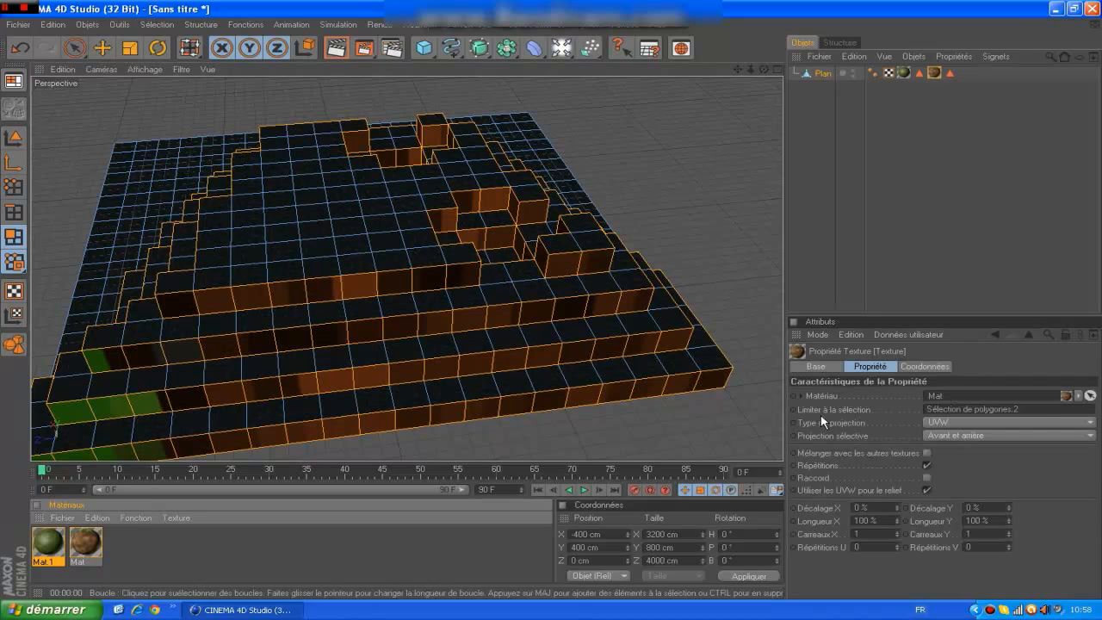
pyautogui.click(959, 421)
pyautogui.click(986, 479)
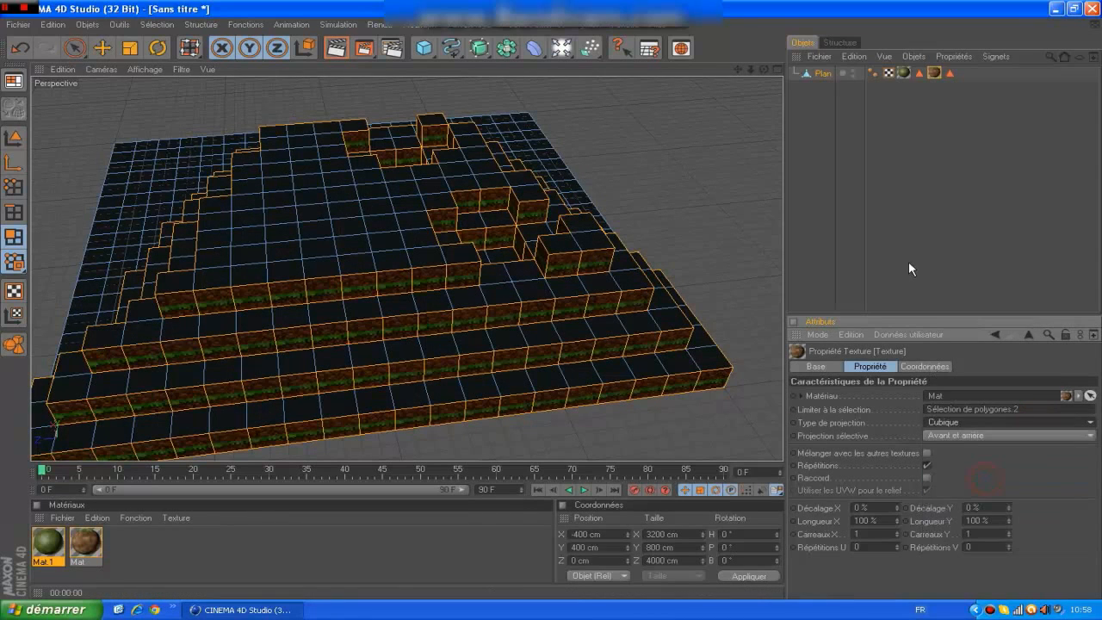
pyautogui.click(908, 268)
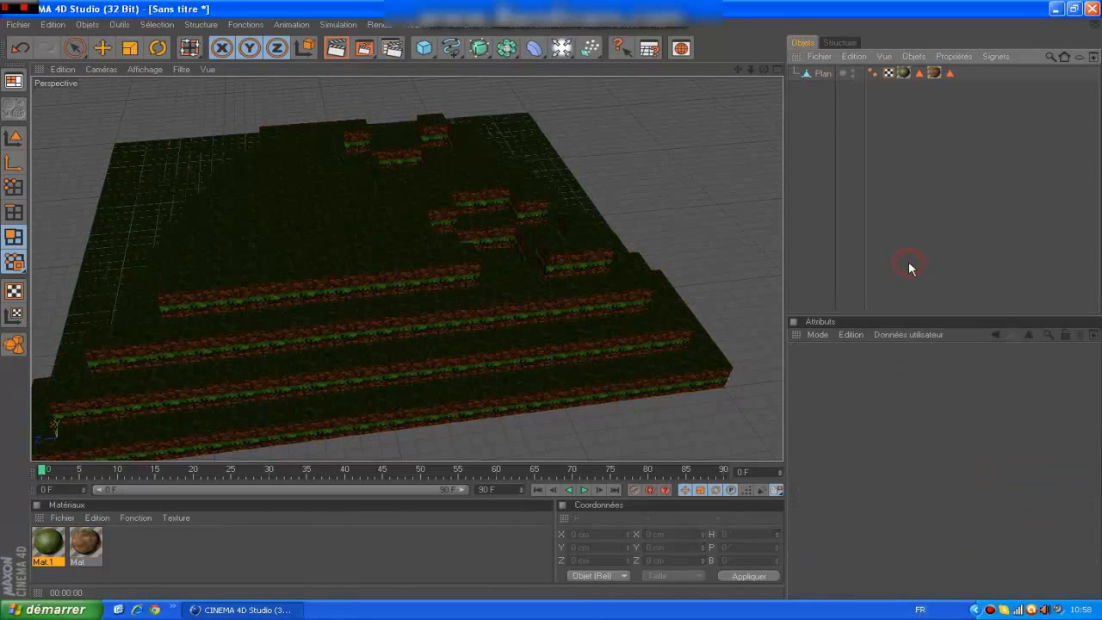
# Reselect the Plan object, switch to texture-axis mode and move its texture upward along Y.
pyautogui.click(822, 75)
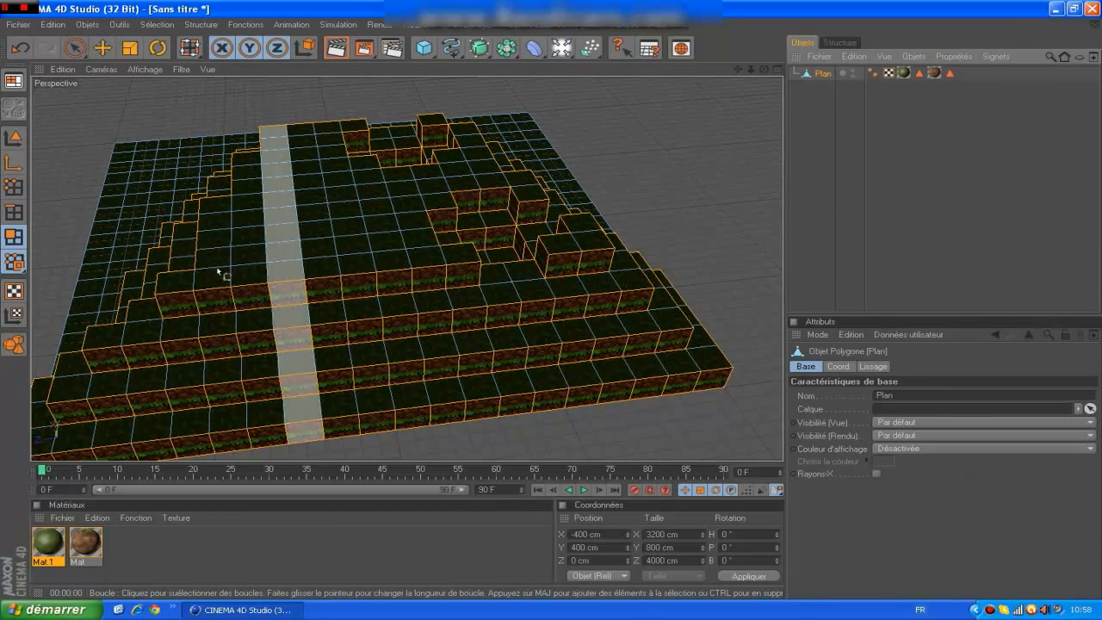
pyautogui.click(14, 315)
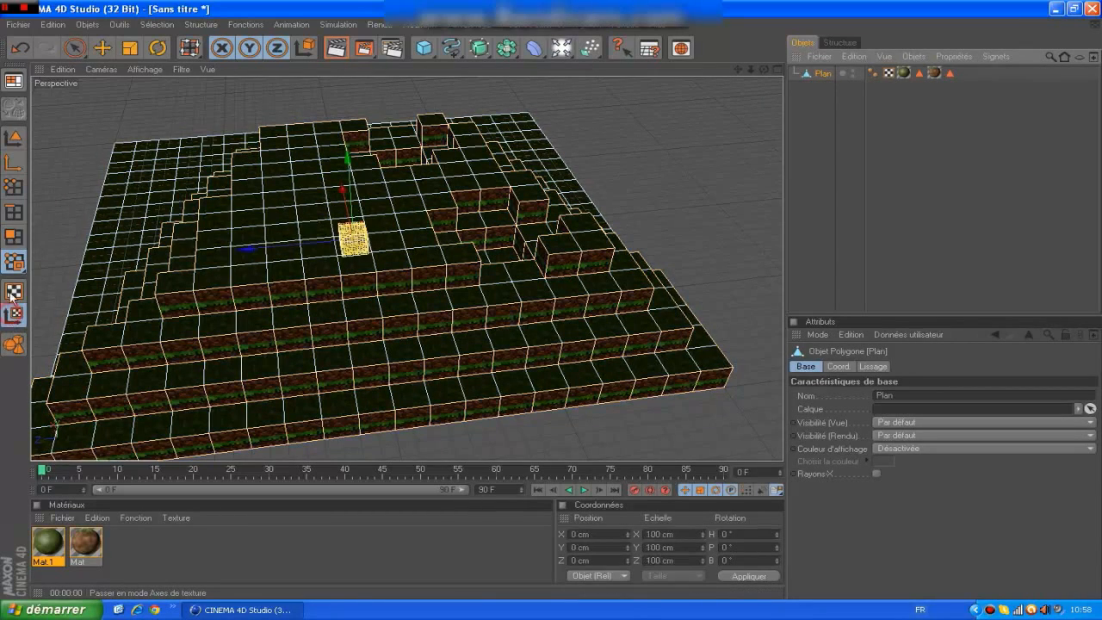
pyautogui.click(102, 48)
pyautogui.moveTo(351, 172); pyautogui.dragTo(347, 160)
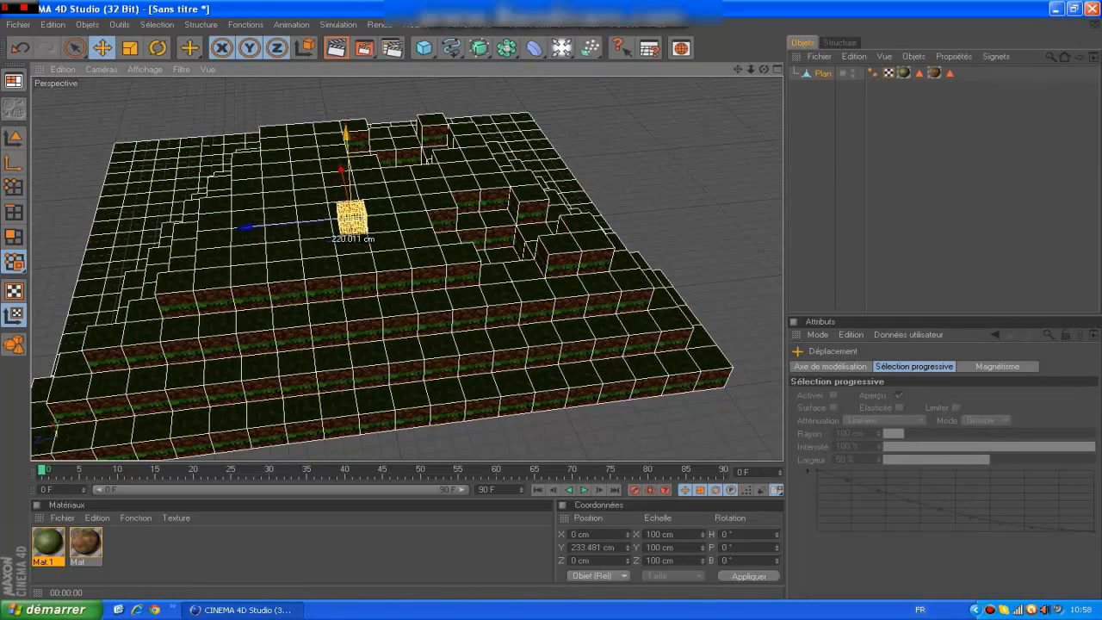
# Shift the grass-side texture along Y to about 102.5 cm, aligning its green edge with the tops of the blocks.
pyautogui.click(935, 72)
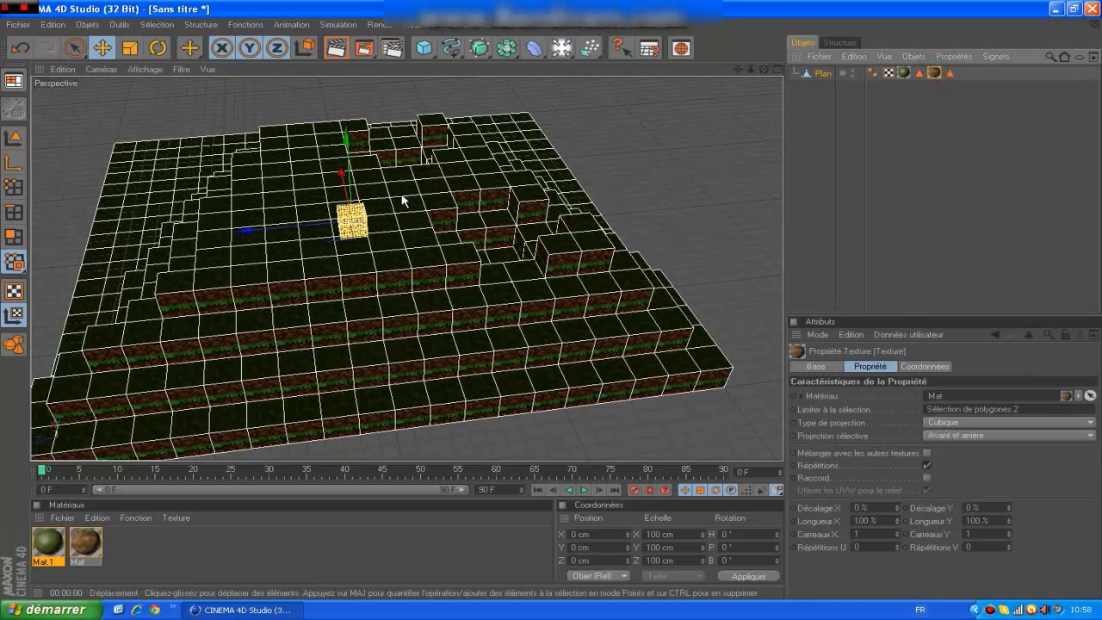
pyautogui.moveTo(349, 159); pyautogui.dragTo(349, 149)
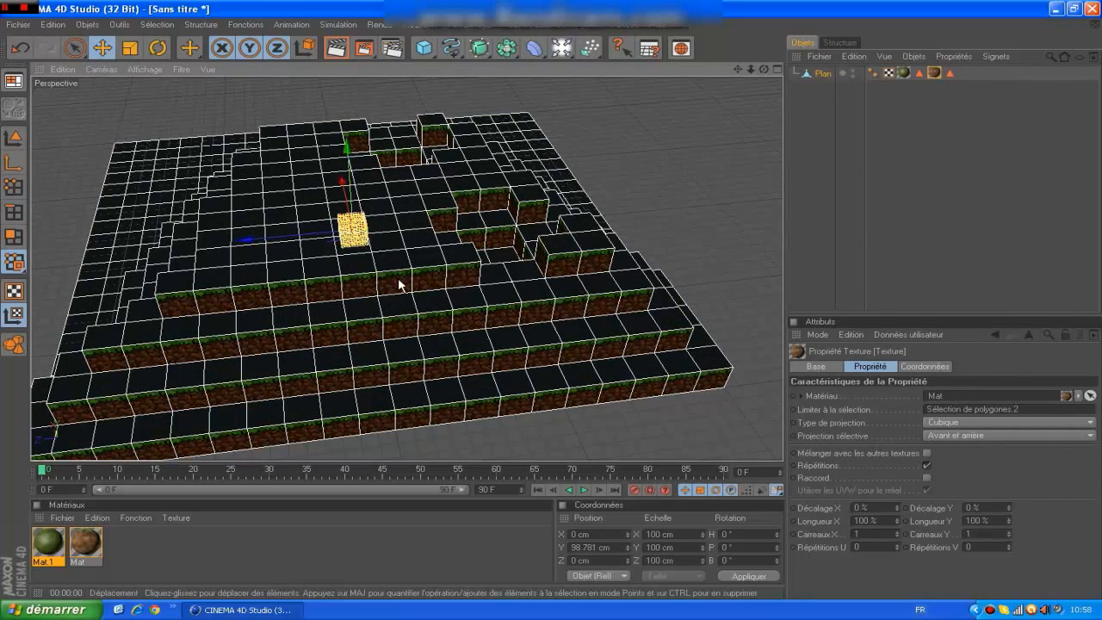
pyautogui.scroll(8, 398, 283)
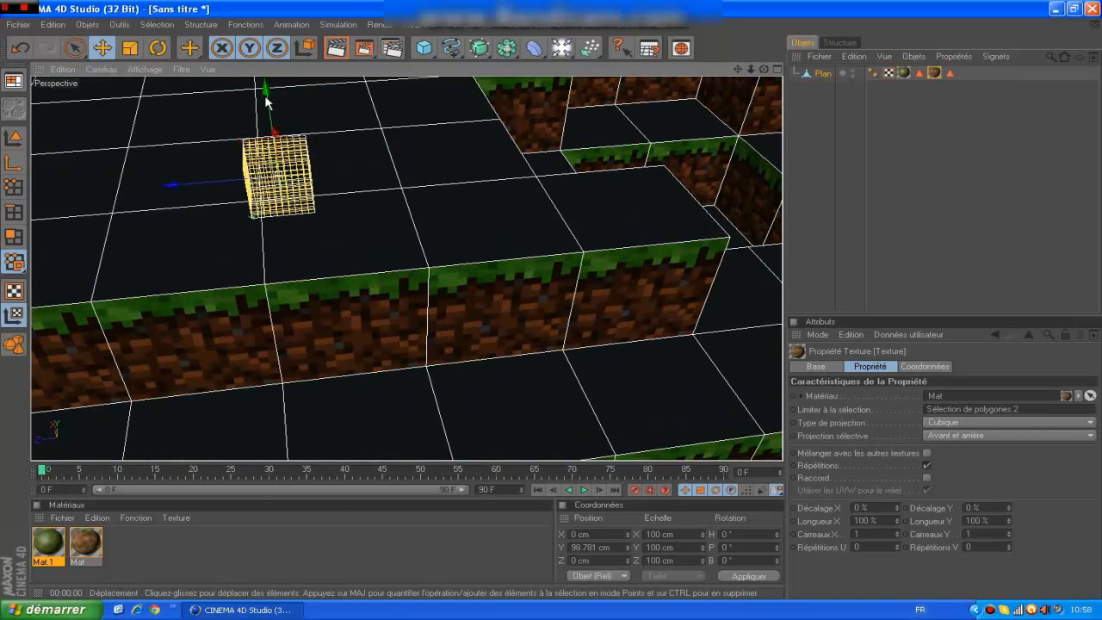
pyautogui.moveTo(266, 101); pyautogui.dragTo(734, 138)
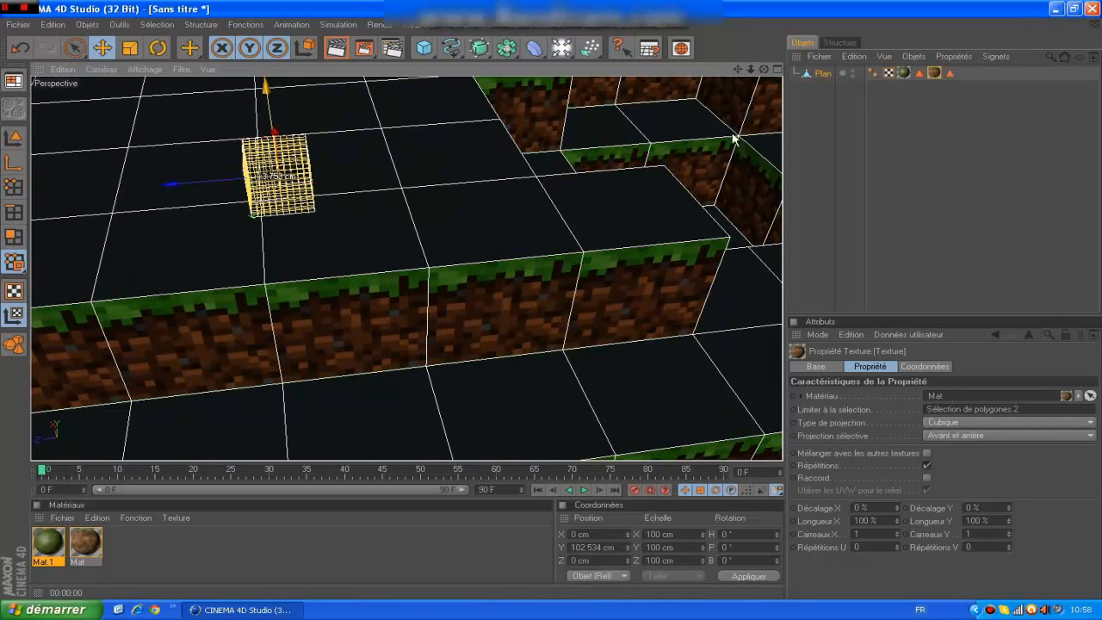
pyautogui.click(986, 137)
# Add a Ciel (sky) object to the scene around the terrain.
pyautogui.scroll(-9, 693, 106)
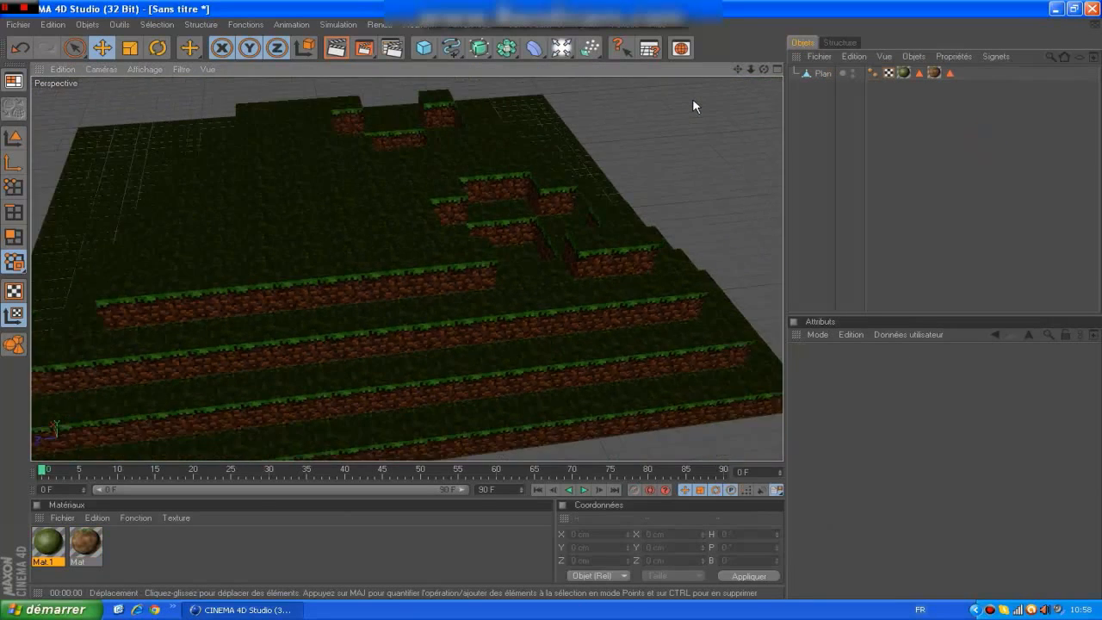
pyautogui.scroll(-5, 693, 100)
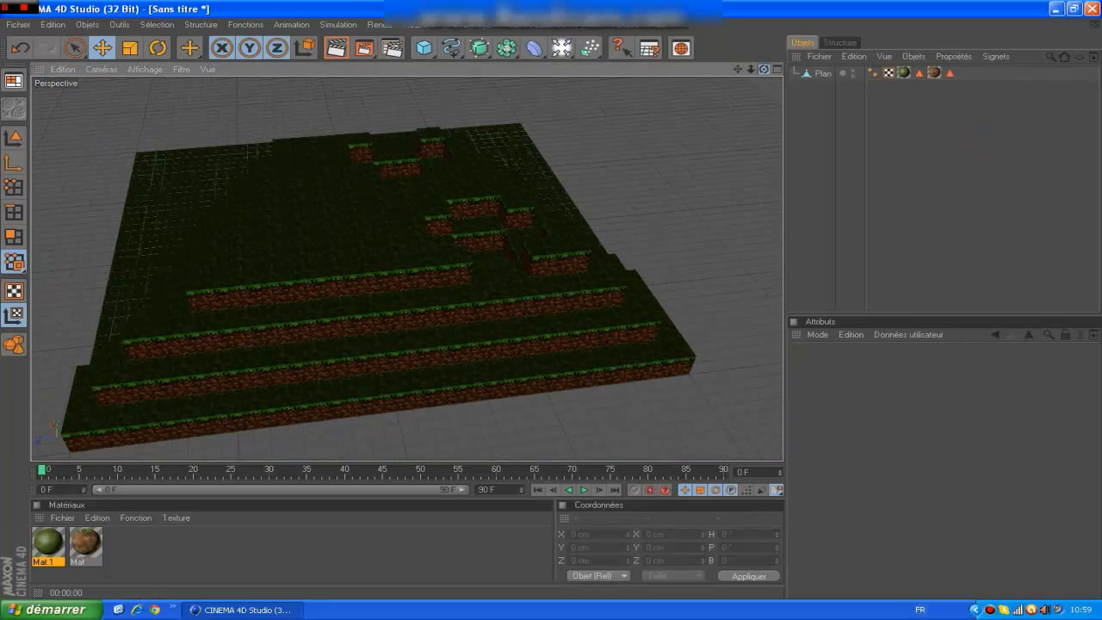
pyautogui.moveTo(764, 69); pyautogui.dragTo(742, 88)
pyautogui.click(561, 50)
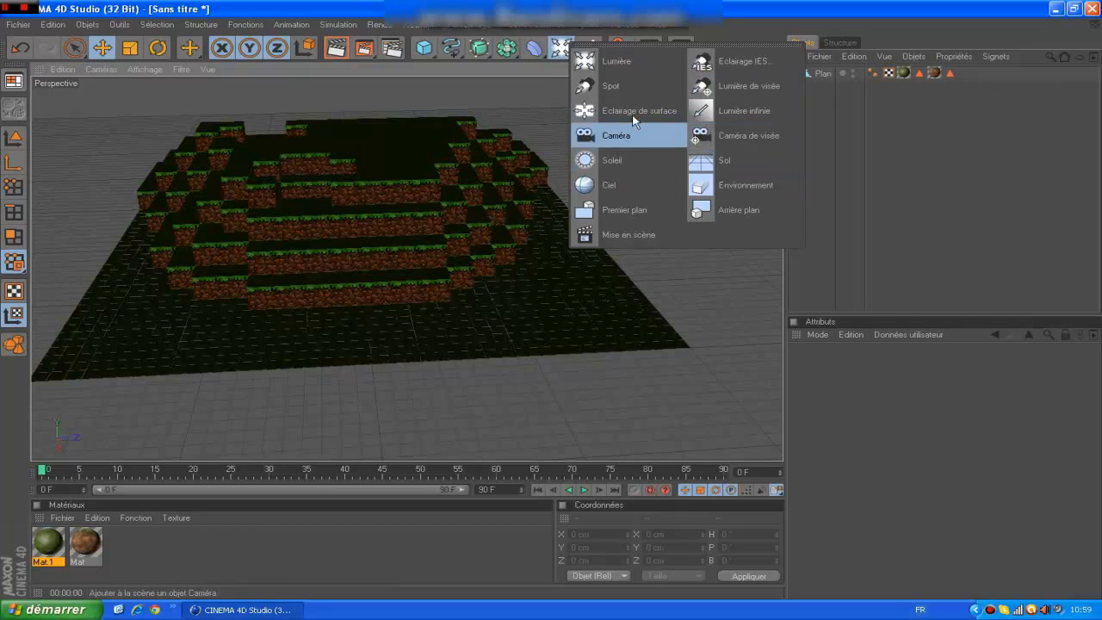
pyautogui.click(633, 185)
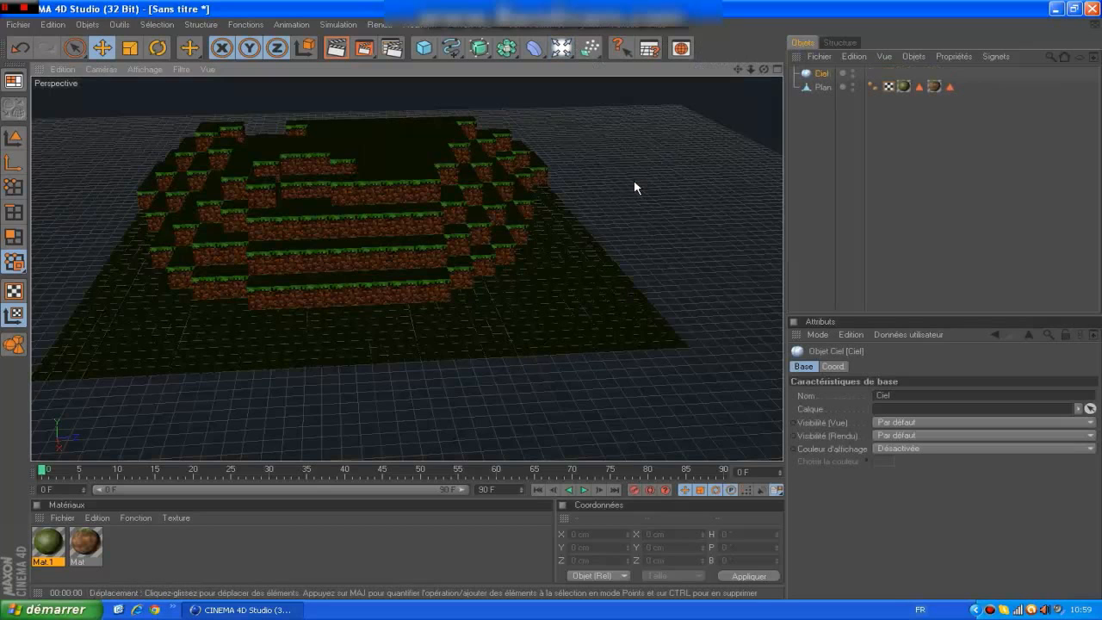
# Frame the stepped terrain closely from the front and render the perspective view to check the textures against the sky.
pyautogui.scroll(6, 465, 191)
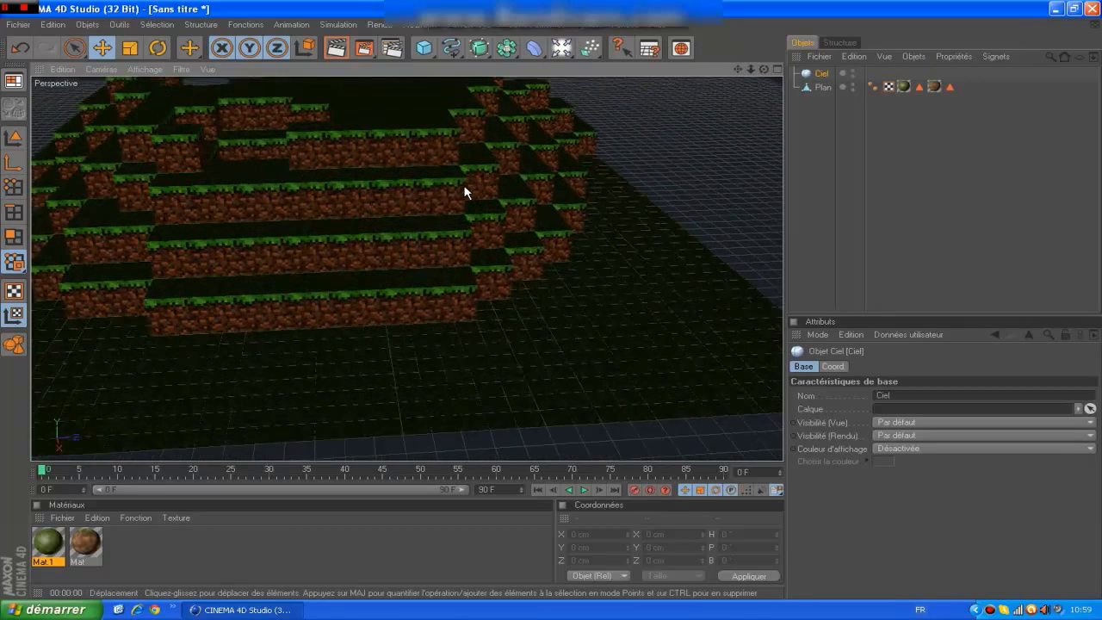
pyautogui.moveTo(763, 69); pyautogui.dragTo(737, 47)
pyautogui.scroll(-3, 577, 86)
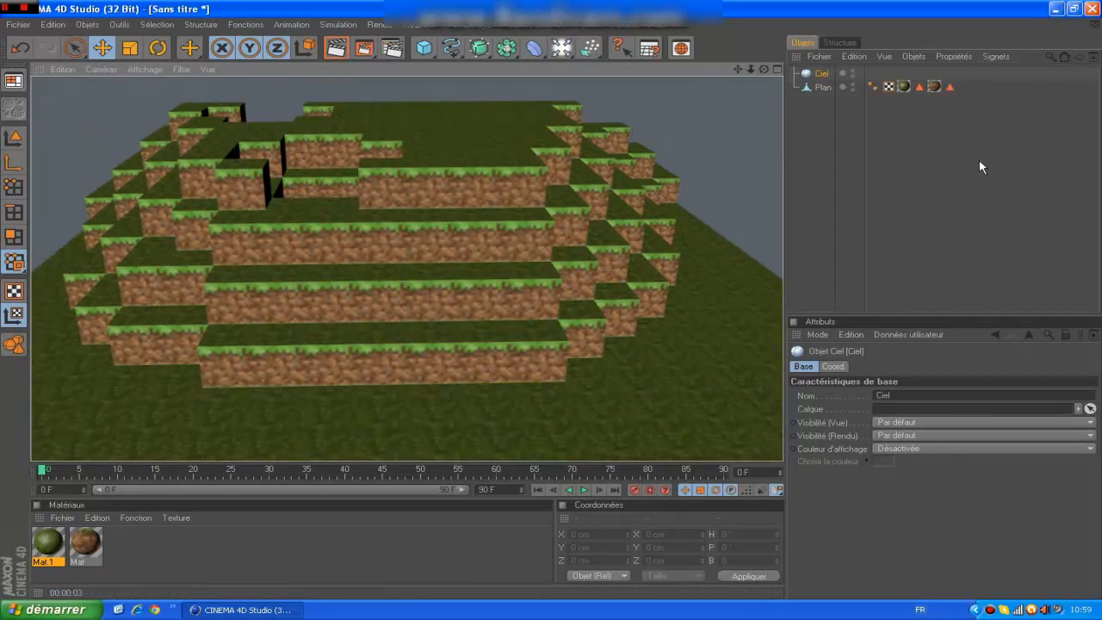
pyautogui.click(821, 76)
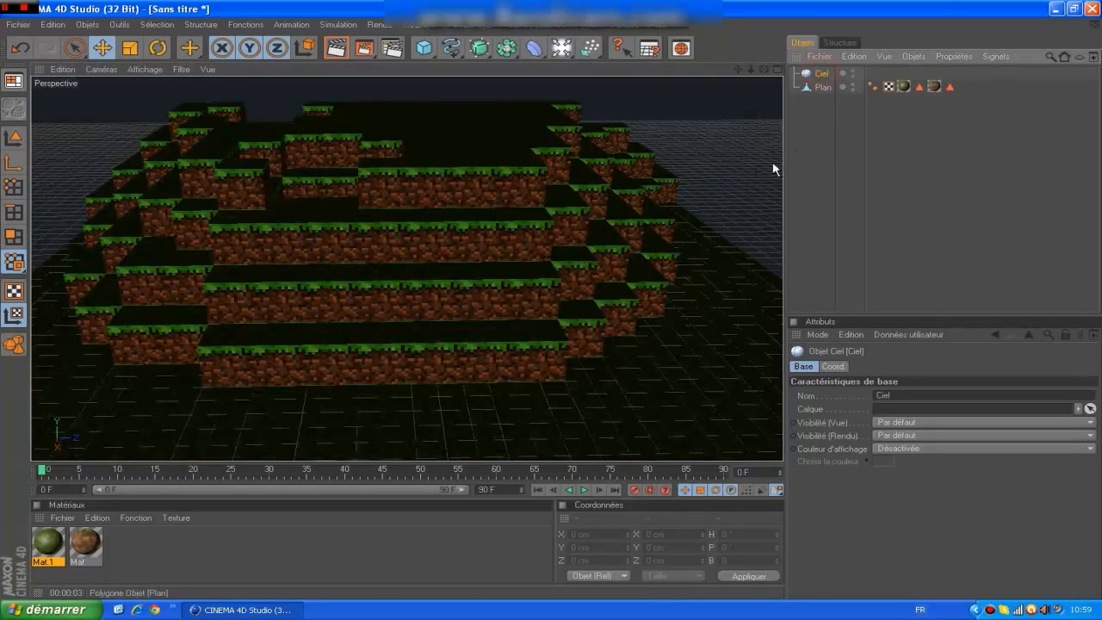
pyautogui.click(929, 191)
pyautogui.click(821, 73)
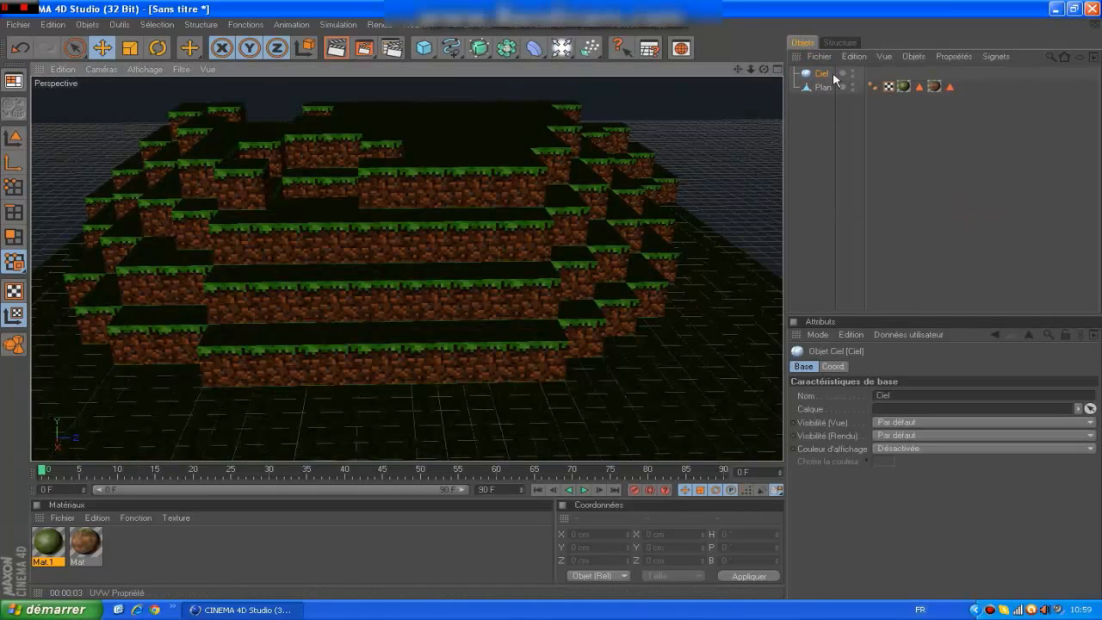
pyautogui.click(810, 55)
pyautogui.moveTo(879, 56)
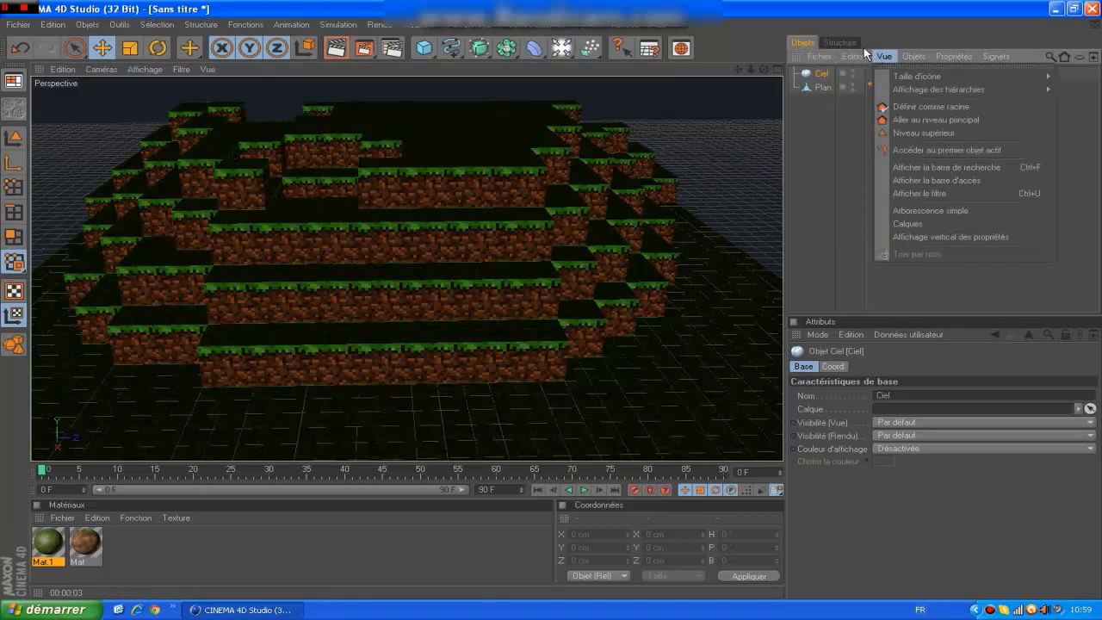
pyautogui.click(831, 153)
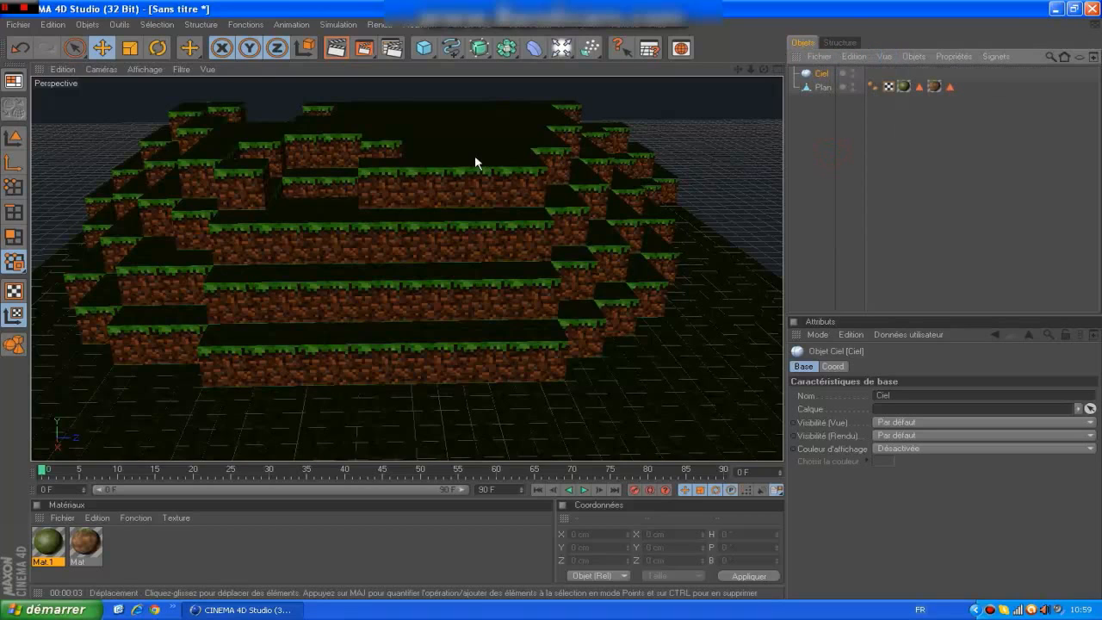